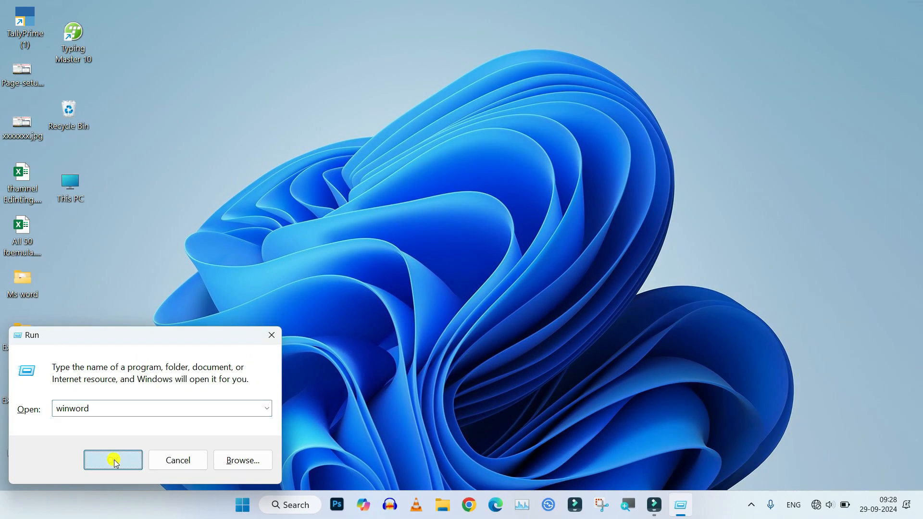
Launch Word and create a new blank document
{"action": "left_click", "coordinate": [135, 452]}
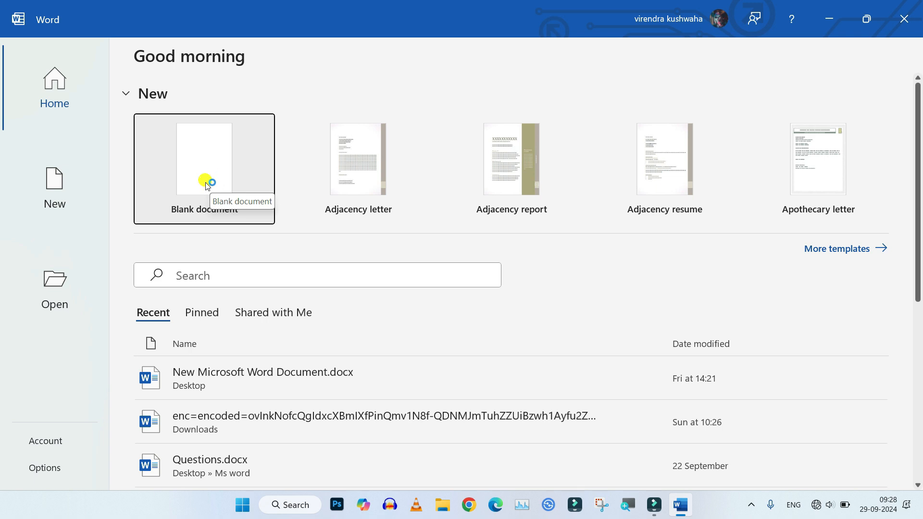
{"action": "left_click", "coordinate": [287, 267]}
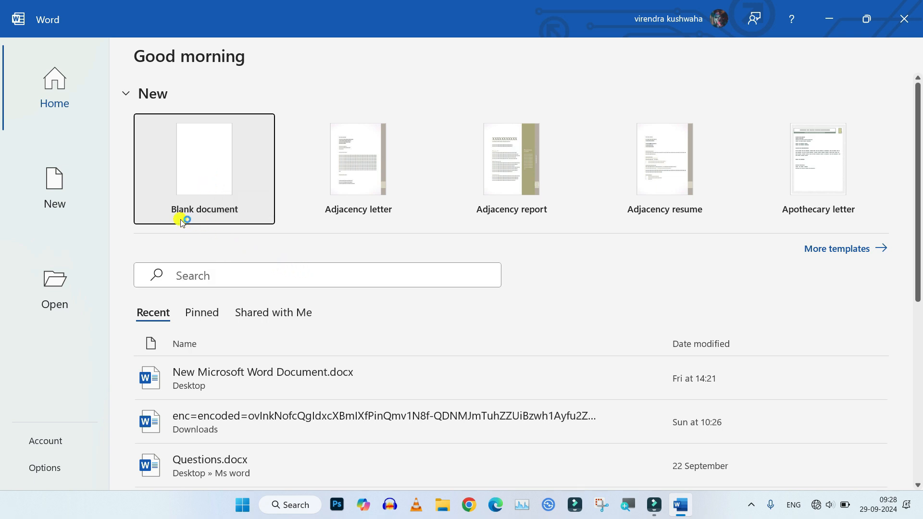
{"action": "left_click", "coordinate": [206, 177]}
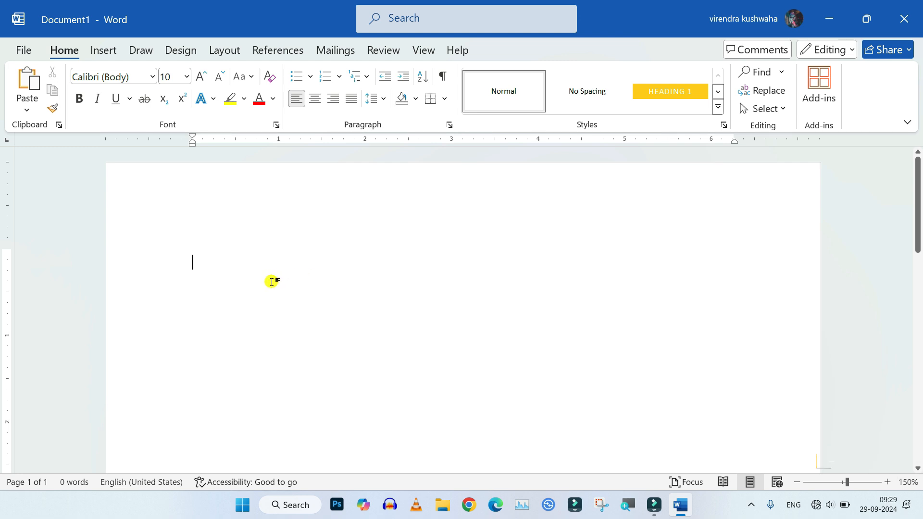
Generate sample paragraphs by entering the formula =Rand(8,5)
{"action": "type", "text": "="}
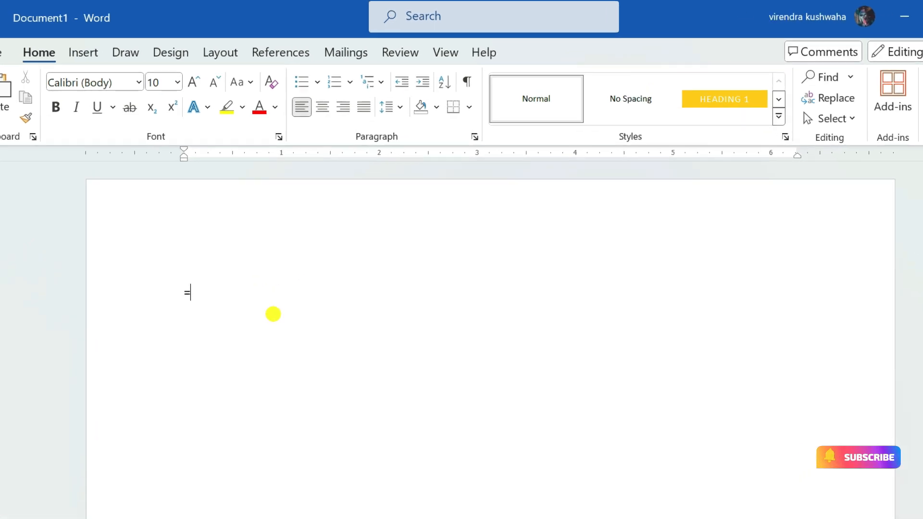
{"action": "type", "text": "R"}
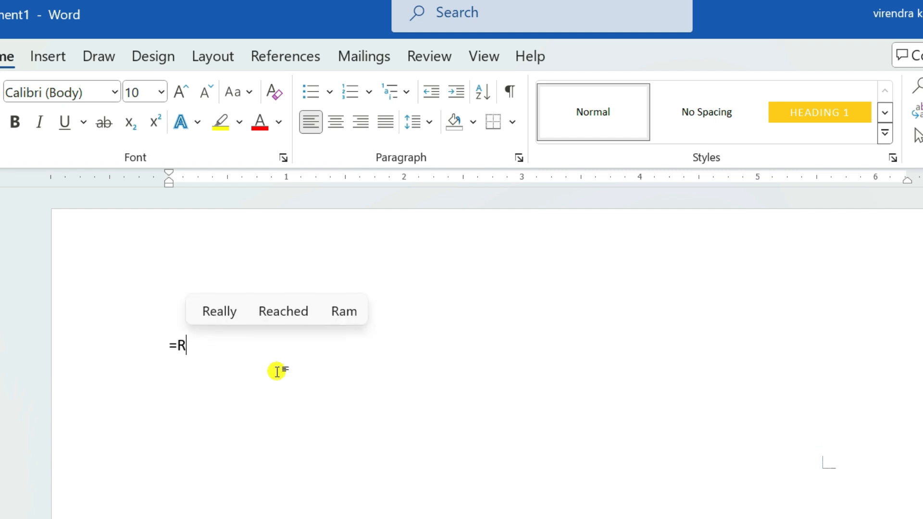
{"action": "type", "text": "and"}
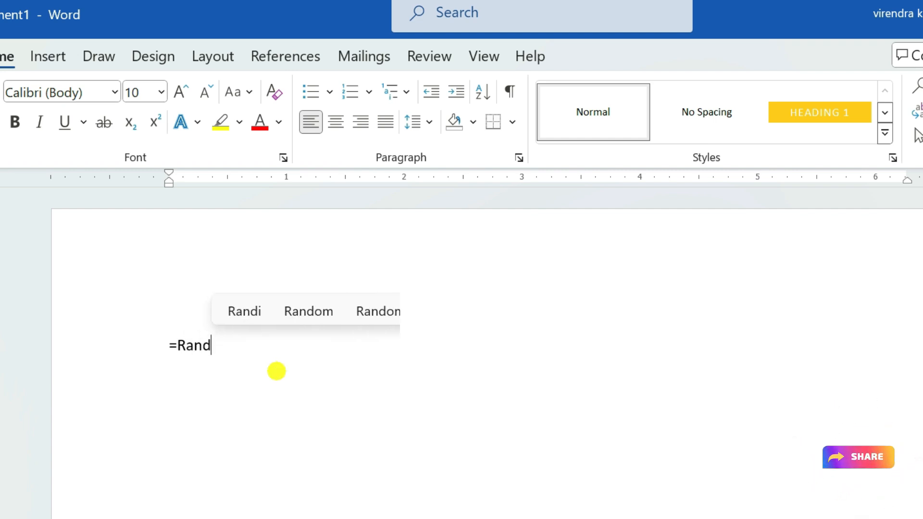
{"action": "type", "text": "(8,5"}
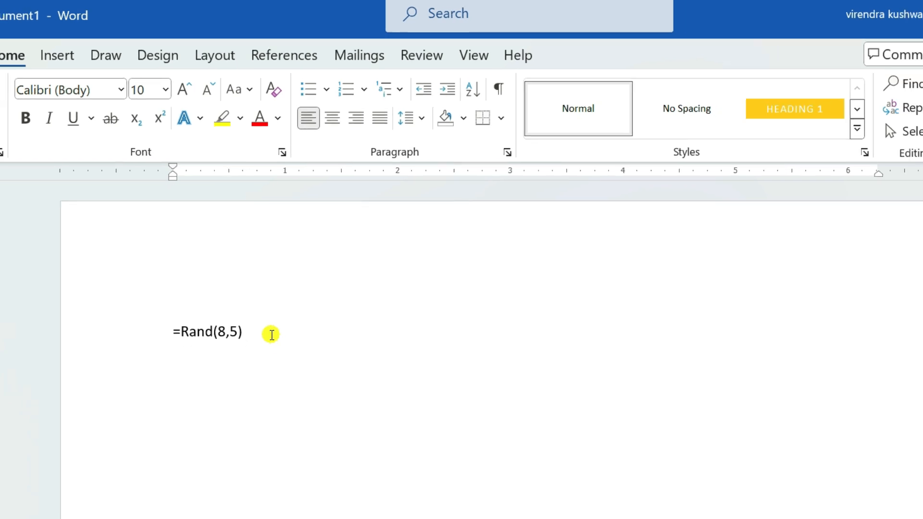
{"action": "key", "text": "Return"}
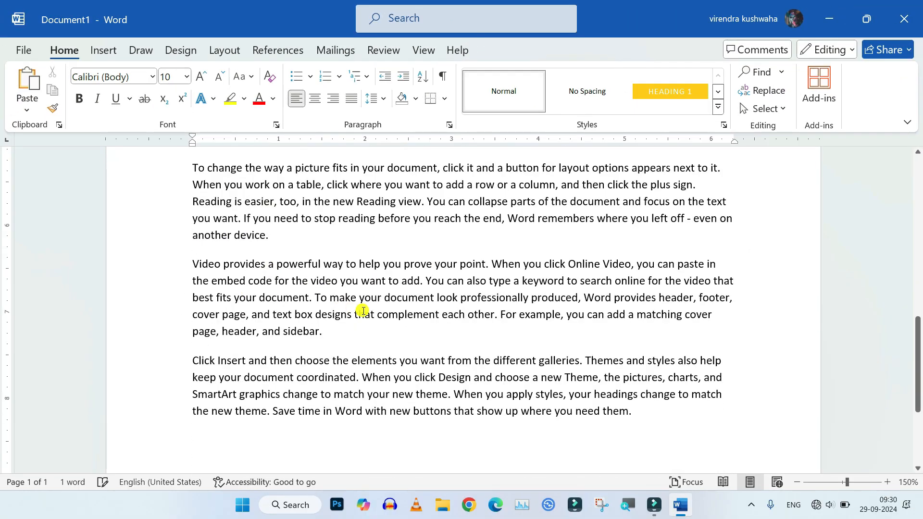
{"action": "scroll", "coordinate": [362, 311], "scroll_direction": "up", "scroll_amount": 10}
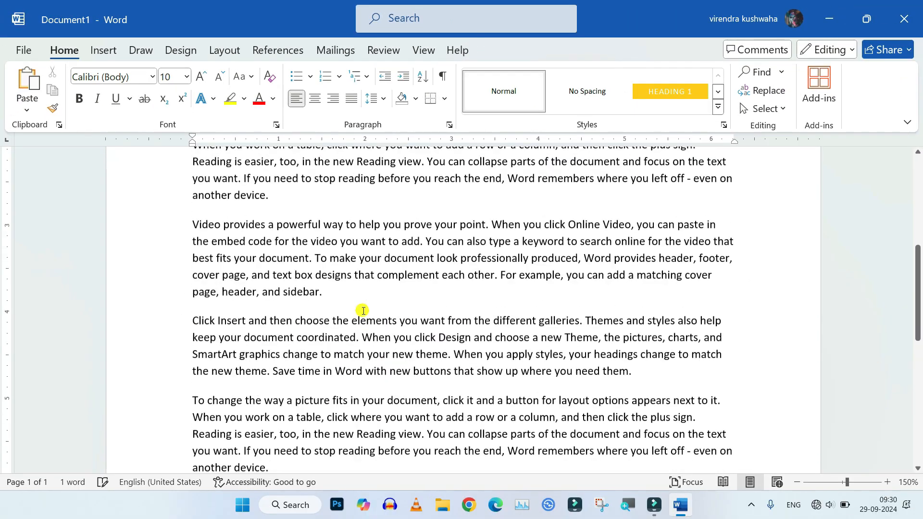
{"action": "scroll", "coordinate": [299, 304], "scroll_direction": "down", "scroll_amount": 5}
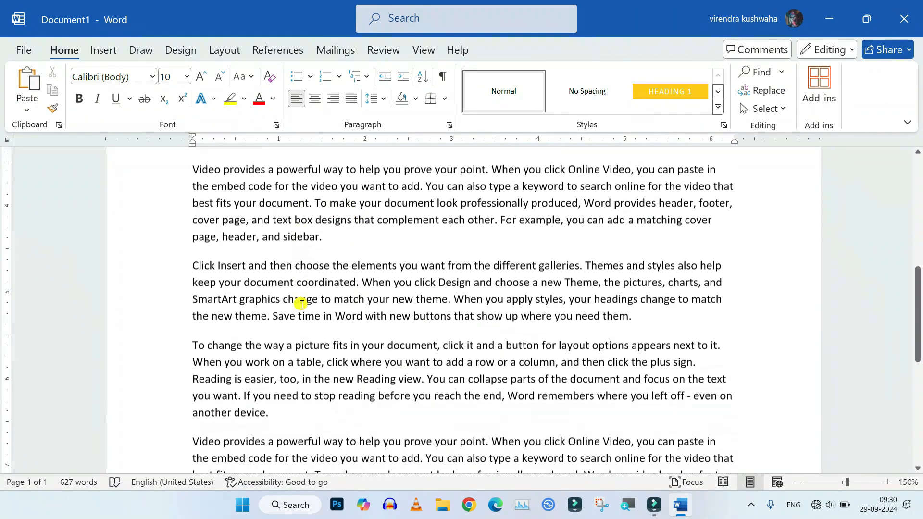
{"action": "scroll", "coordinate": [319, 311], "scroll_direction": "up", "scroll_amount": 10}
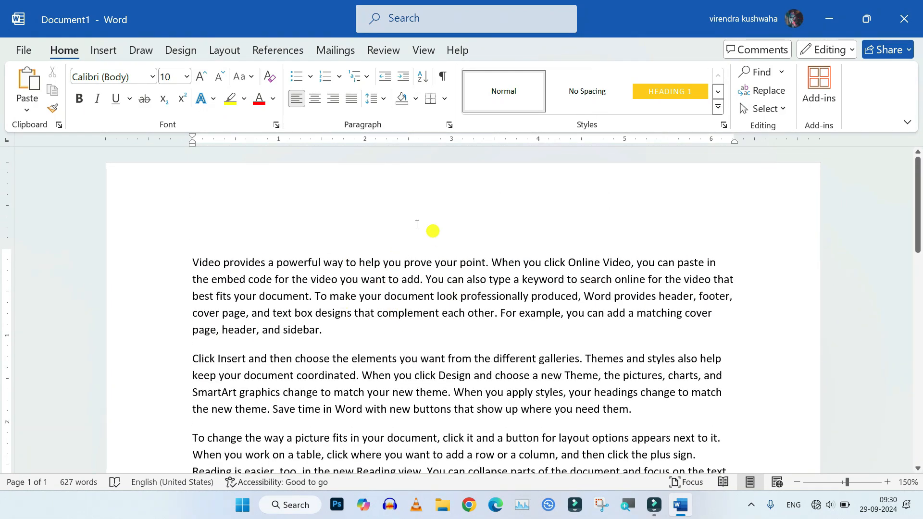
{"action": "scroll", "coordinate": [381, 267], "scroll_direction": "down", "scroll_amount": 3}
{"action": "scroll", "coordinate": [385, 264], "scroll_direction": "up", "scroll_amount": 3}
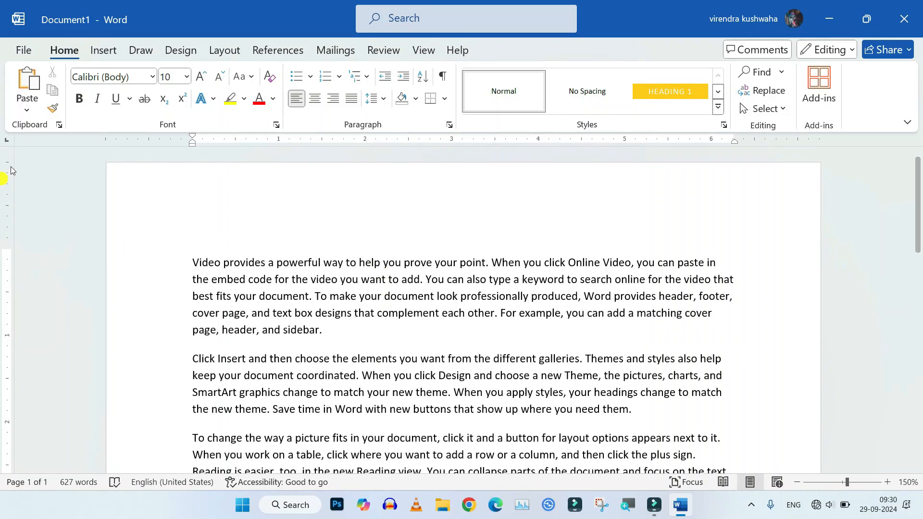
Browse the page margin presets without choosing one
{"action": "left_click", "coordinate": [234, 55]}
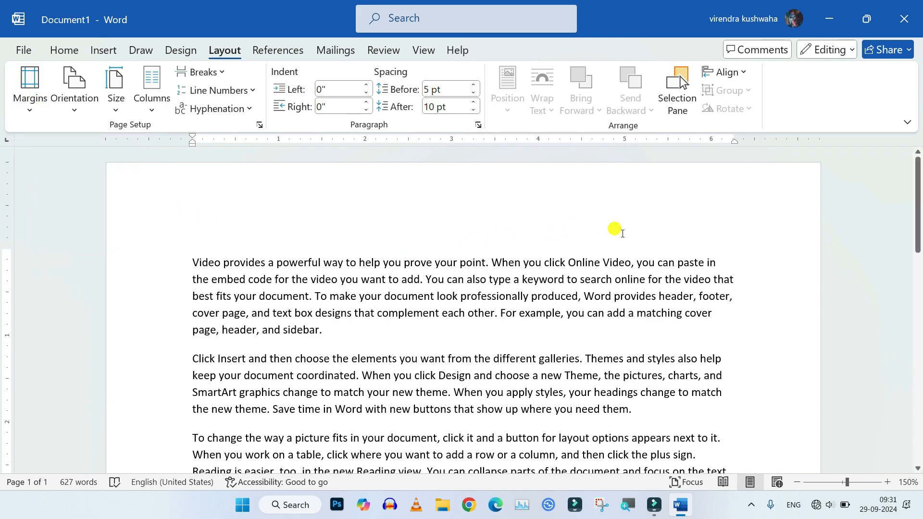
{"action": "scroll", "coordinate": [691, 329], "scroll_direction": "down", "scroll_amount": 3}
{"action": "scroll", "coordinate": [691, 329], "scroll_direction": "up", "scroll_amount": 3}
{"action": "scroll", "coordinate": [758, 323], "scroll_direction": "down", "scroll_amount": 7}
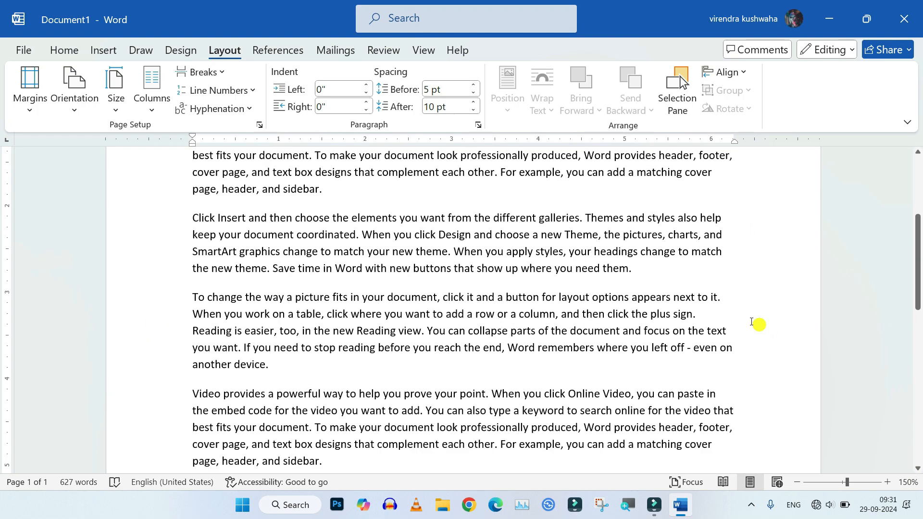
{"action": "scroll", "coordinate": [602, 428], "scroll_direction": "up", "scroll_amount": 7}
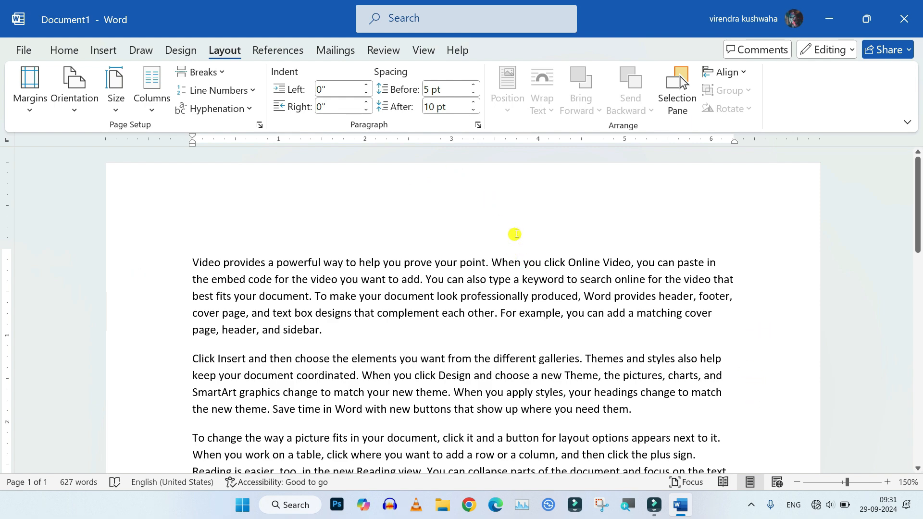
{"action": "scroll", "coordinate": [513, 235], "scroll_direction": "down", "scroll_amount": 4}
{"action": "scroll", "coordinate": [515, 231], "scroll_direction": "up", "scroll_amount": 4}
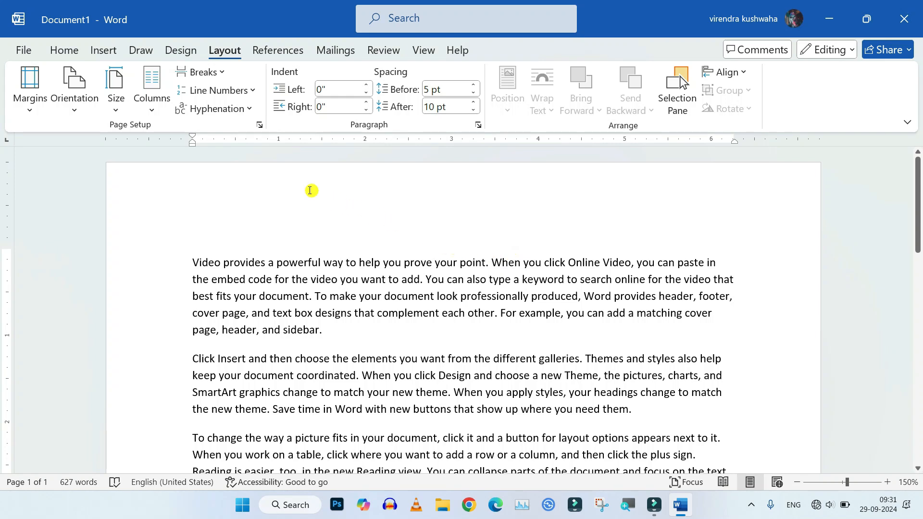
{"action": "left_click", "coordinate": [29, 113]}
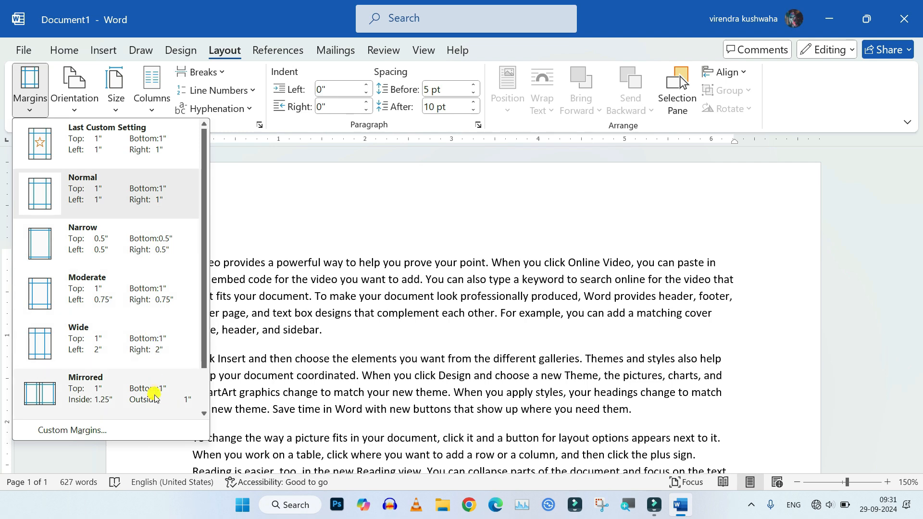
{"action": "left_click_drag", "start_coordinate": [201, 351], "coordinate": [202, 399]}
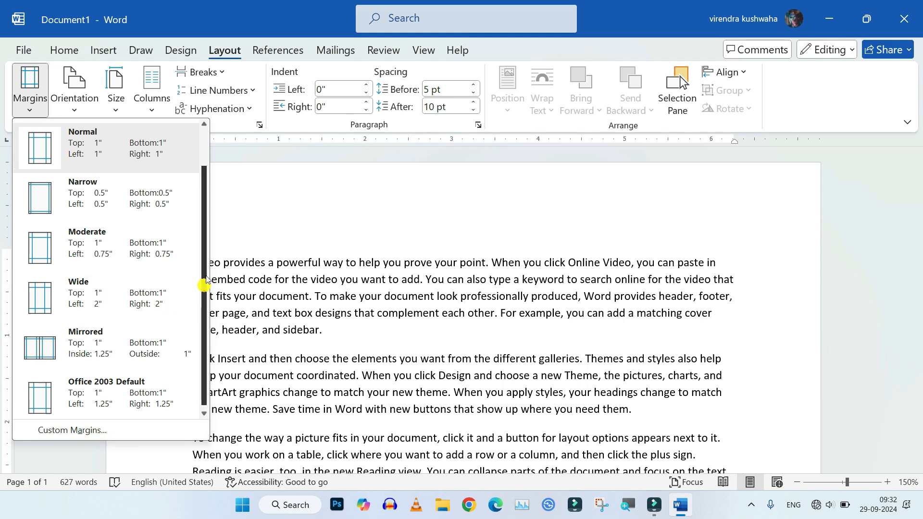
{"action": "scroll", "coordinate": [114, 194], "scroll_direction": "up", "scroll_amount": 1}
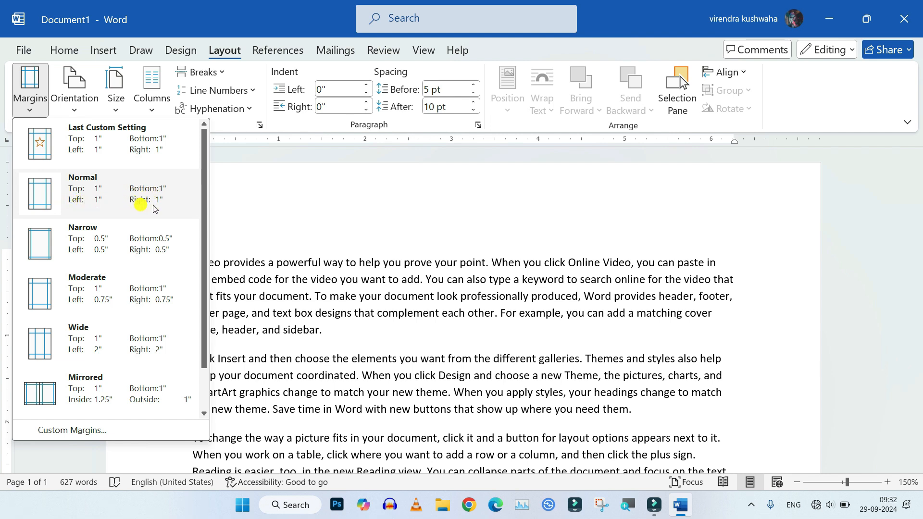
{"action": "left_click", "coordinate": [307, 229]}
Apply the Narrow margin preset to the document
{"action": "scroll", "coordinate": [529, 204], "scroll_direction": "down", "scroll_amount": 5}
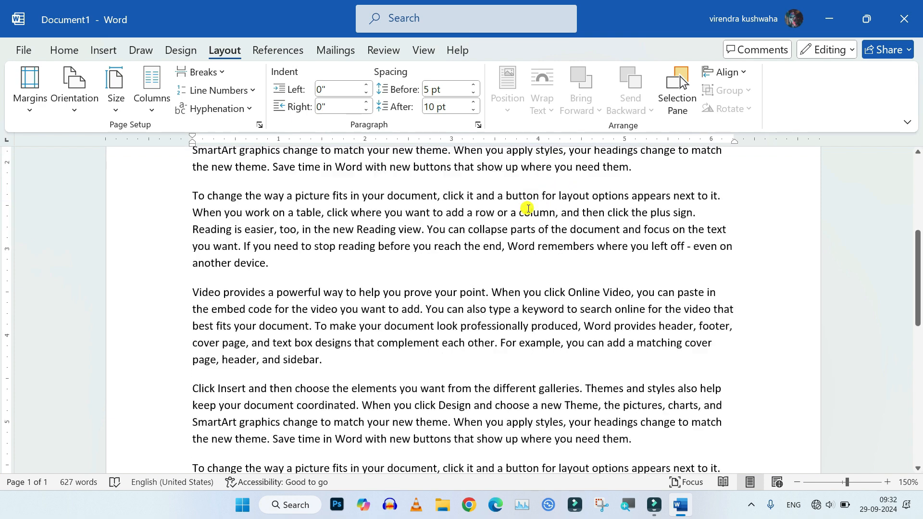
{"action": "scroll", "coordinate": [528, 209], "scroll_direction": "up", "scroll_amount": 6}
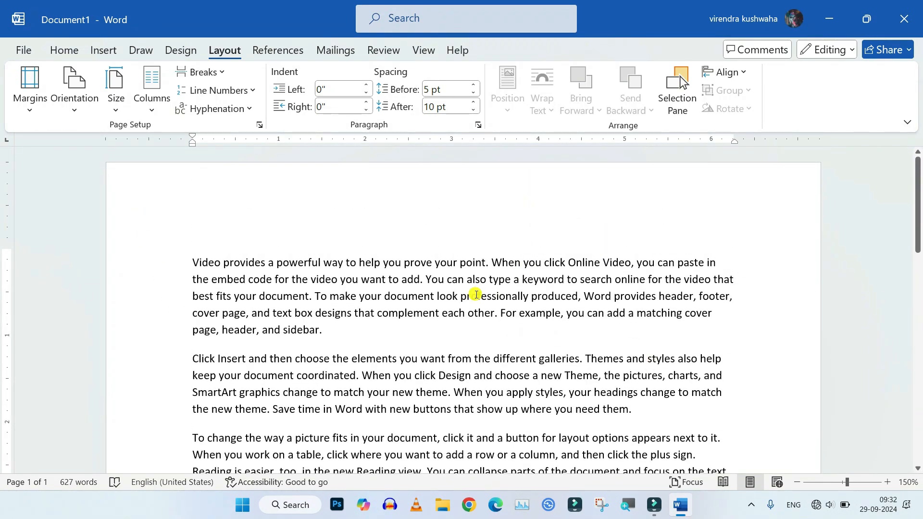
{"action": "left_click", "coordinate": [29, 92]}
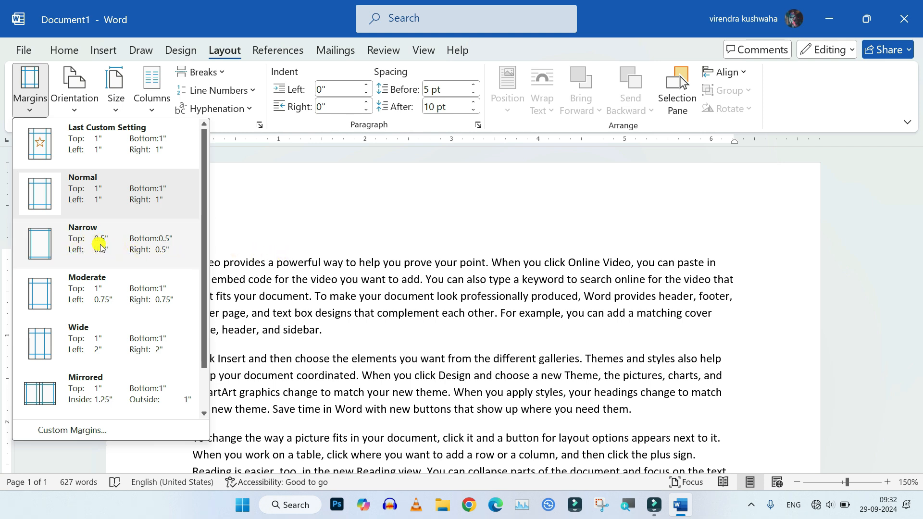
{"action": "left_click", "coordinate": [125, 251]}
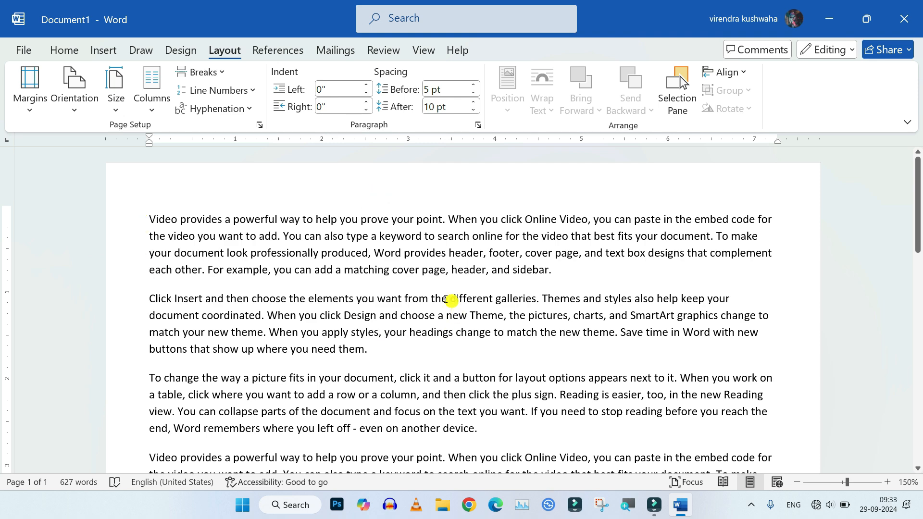
Open Custom Margins and set the left margin to 1 inch
{"action": "scroll", "coordinate": [433, 297], "scroll_direction": "down", "scroll_amount": 3}
{"action": "scroll", "coordinate": [432, 296], "scroll_direction": "up", "scroll_amount": 3}
{"action": "left_click", "coordinate": [29, 109]}
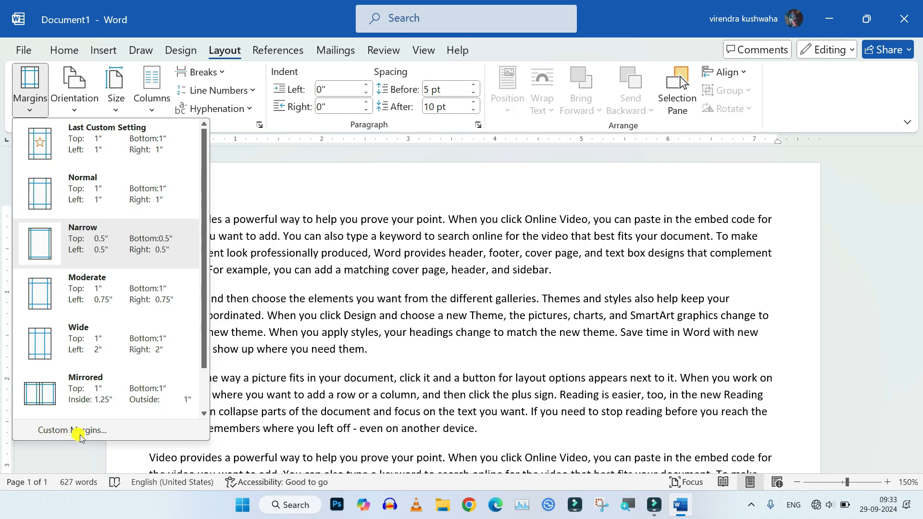
{"action": "left_click", "coordinate": [102, 431]}
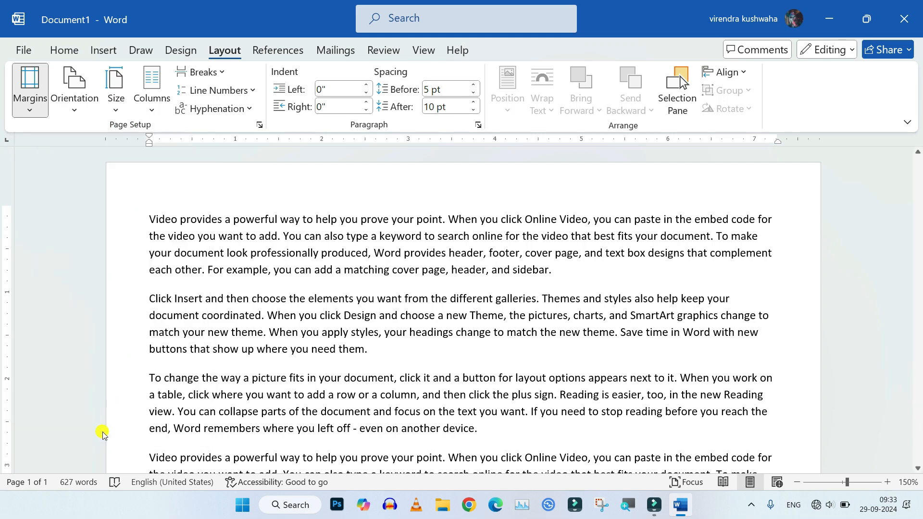
{"action": "left_click_drag", "start_coordinate": [541, 127], "coordinate": [277, 126]}
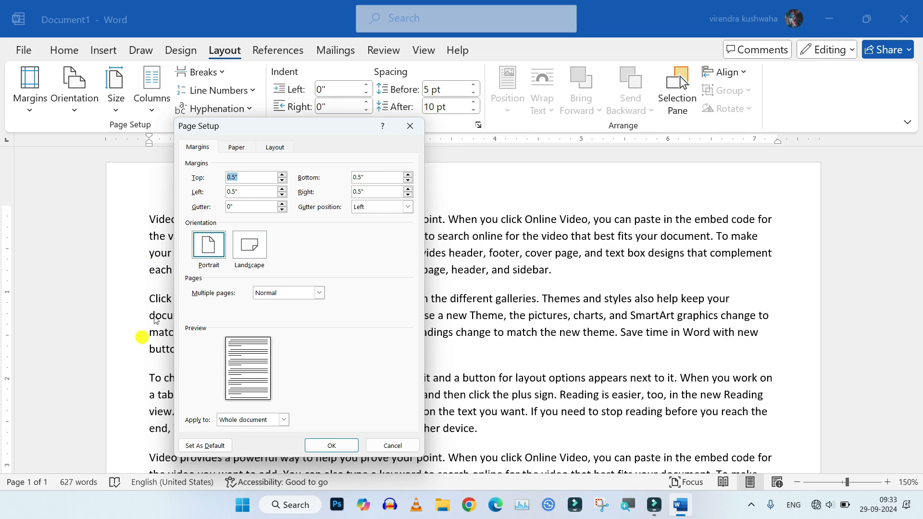
{"action": "left_click", "coordinate": [283, 189]}
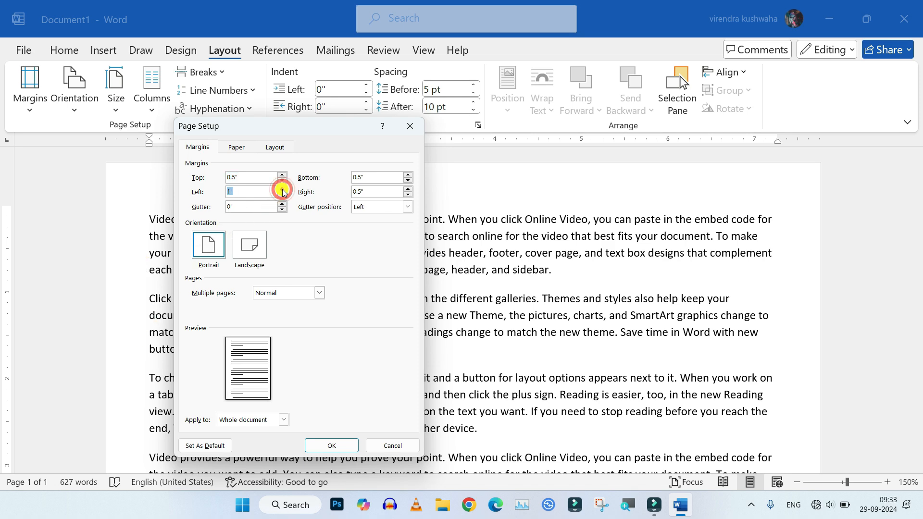
{"action": "left_click", "coordinate": [332, 445]}
{"action": "scroll", "coordinate": [408, 393], "scroll_direction": "up", "scroll_amount": 3}
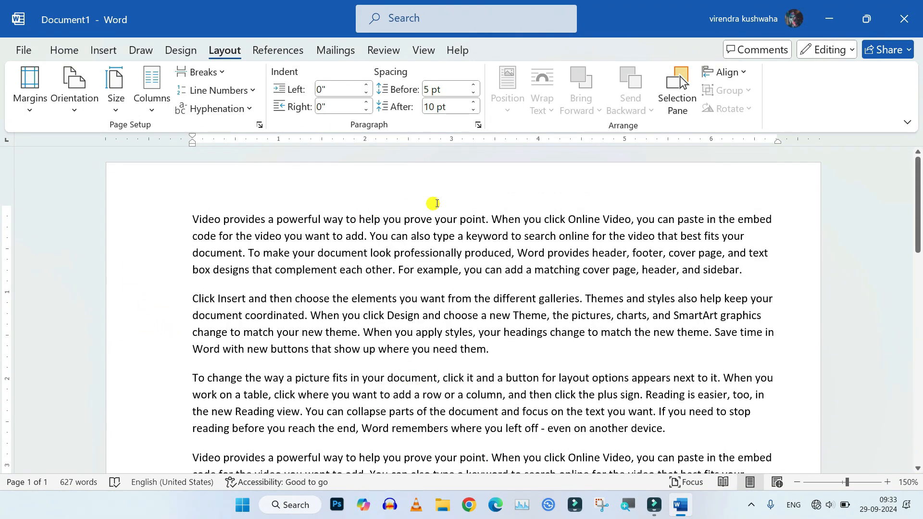
{"action": "scroll", "coordinate": [680, 377], "scroll_direction": "down", "scroll_amount": 3}
{"action": "scroll", "coordinate": [677, 375], "scroll_direction": "up", "scroll_amount": 2}
{"action": "scroll", "coordinate": [775, 380], "scroll_direction": "down", "scroll_amount": 5}
{"action": "scroll", "coordinate": [778, 375], "scroll_direction": "up", "scroll_amount": 5}
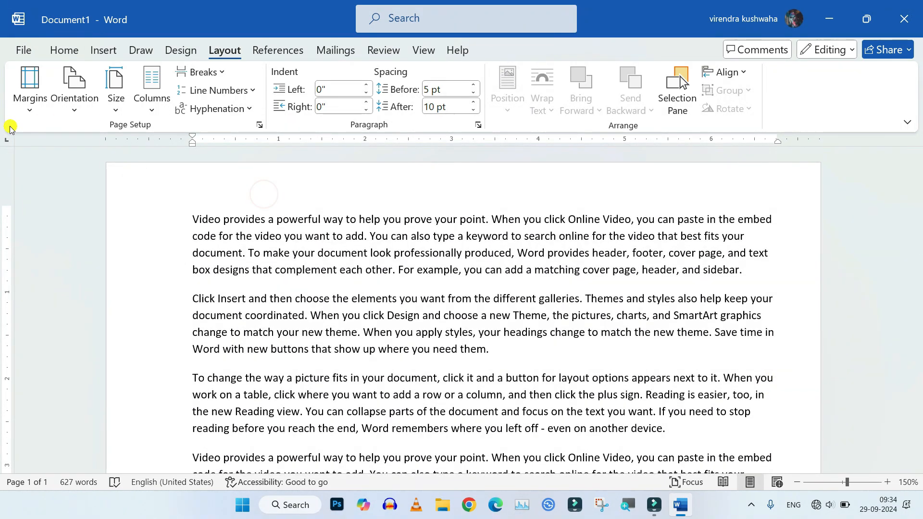
{"action": "left_click", "coordinate": [29, 103]}
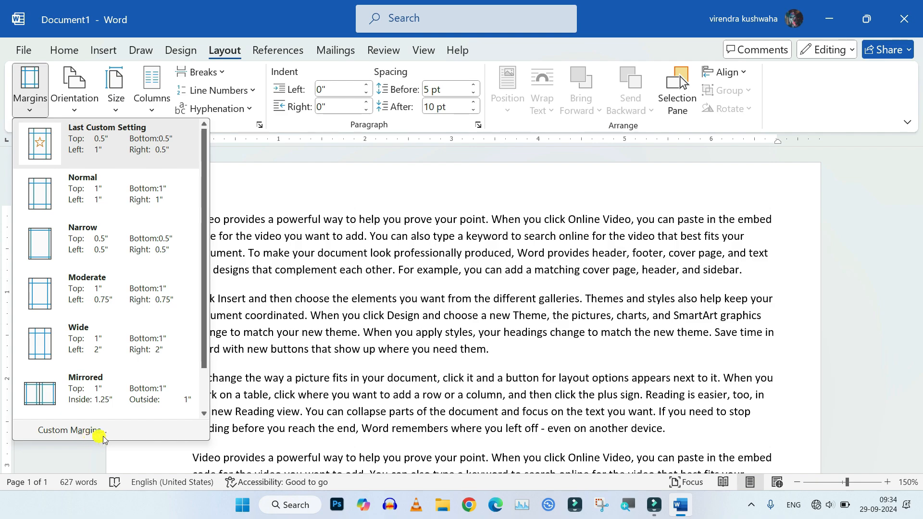
{"action": "left_click", "coordinate": [269, 197]}
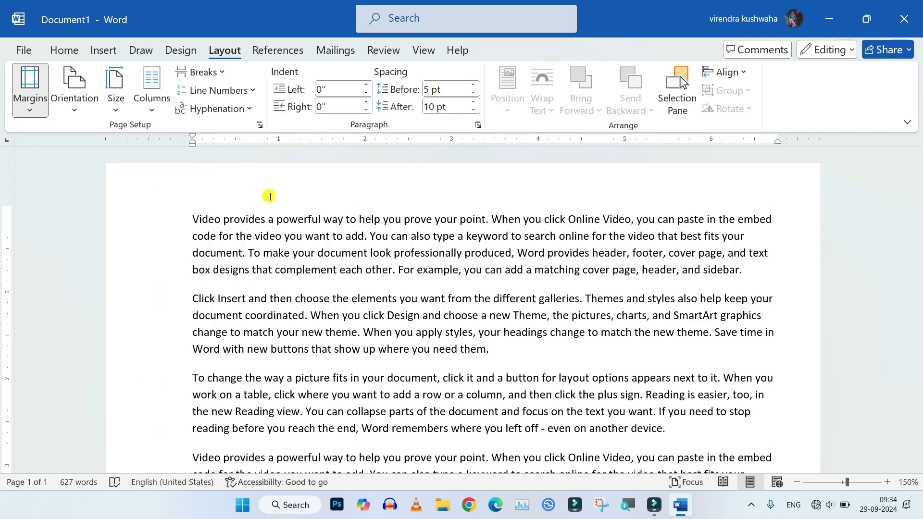
Zoom out and insert a blank page into the document
{"action": "scroll", "coordinate": [373, 365], "scroll_direction": "down", "scroll_amount": 9, "text": "ctrl"}
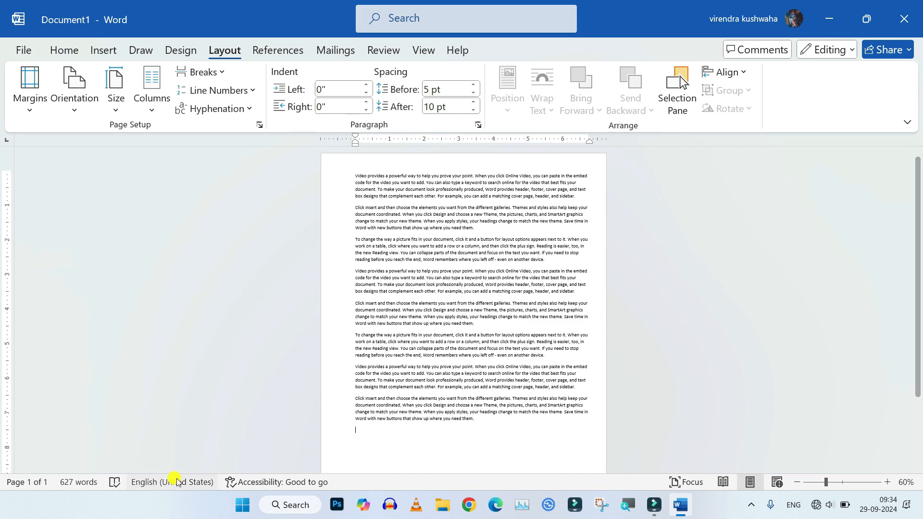
{"action": "left_click", "coordinate": [103, 50]}
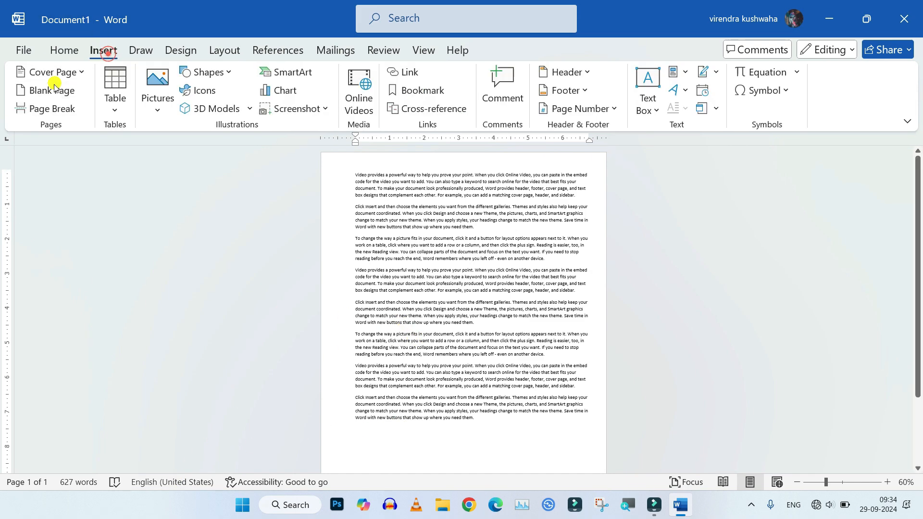
{"action": "left_click", "coordinate": [61, 92]}
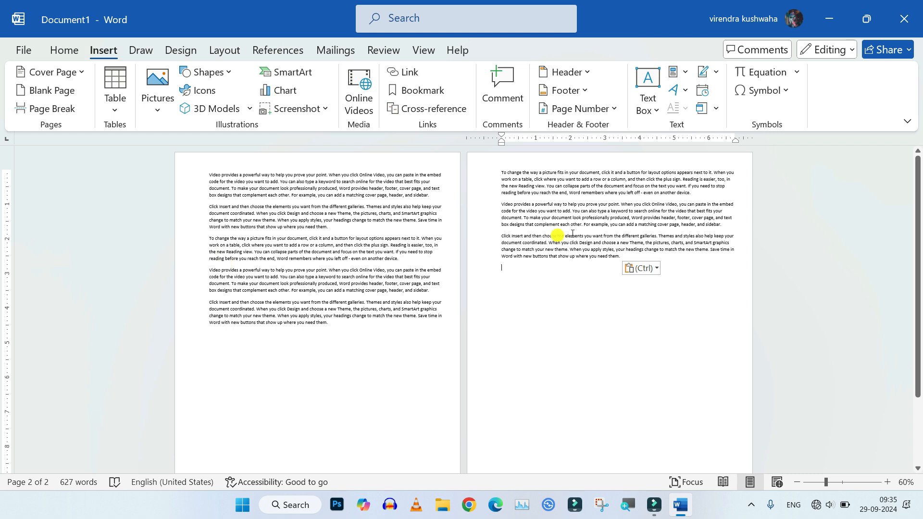
{"action": "left_click", "coordinate": [607, 228]}
Reapply the Narrow margin preset to the document
{"action": "left_click", "coordinate": [222, 52]}
{"action": "left_click", "coordinate": [28, 102]}
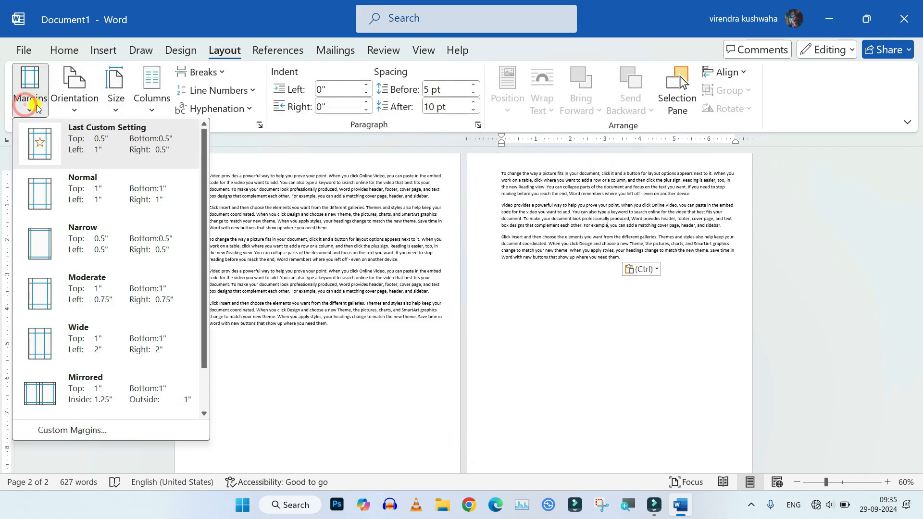
{"action": "left_click", "coordinate": [94, 244]}
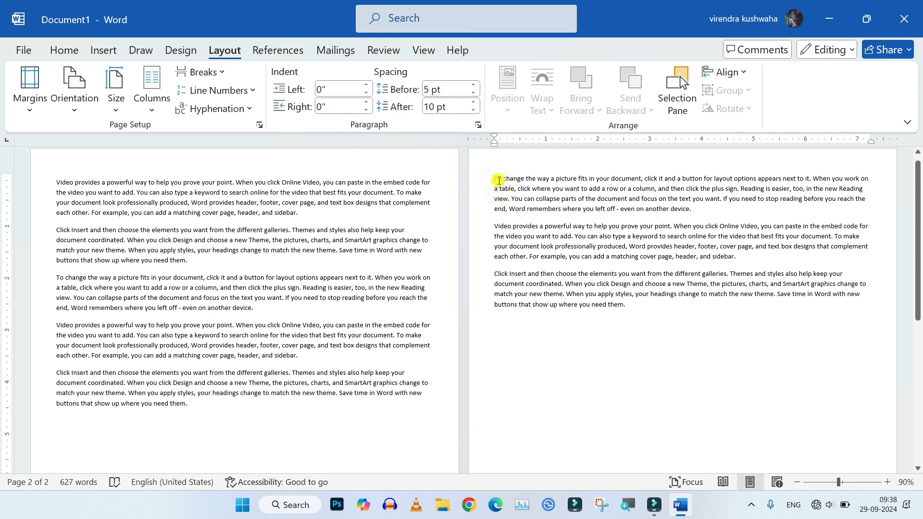
From the start of the second page onward, set a custom left margin of 2 inches
{"action": "left_click", "coordinate": [492, 179]}
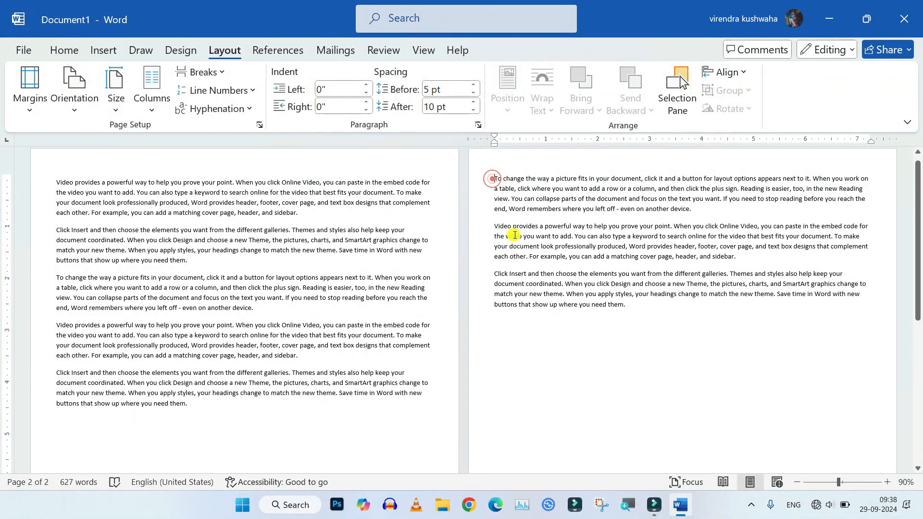
{"action": "left_click", "coordinate": [31, 109]}
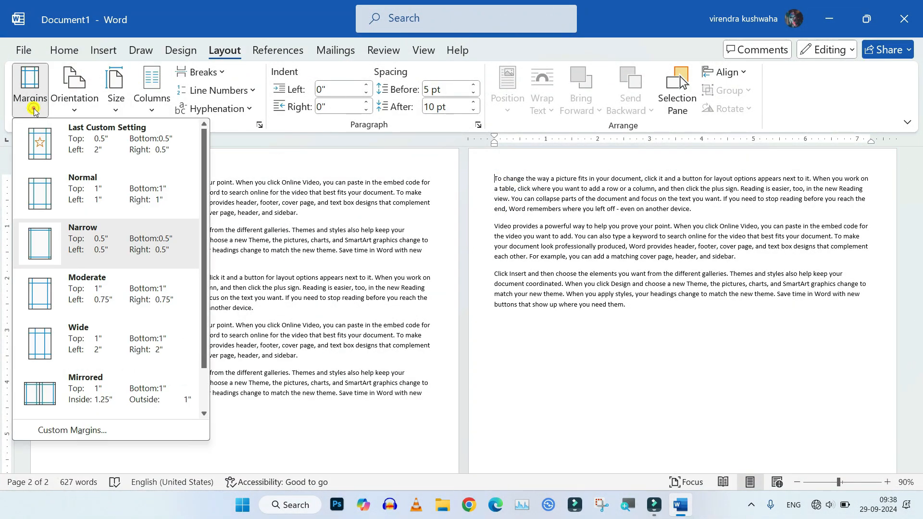
{"action": "left_click", "coordinate": [80, 432]}
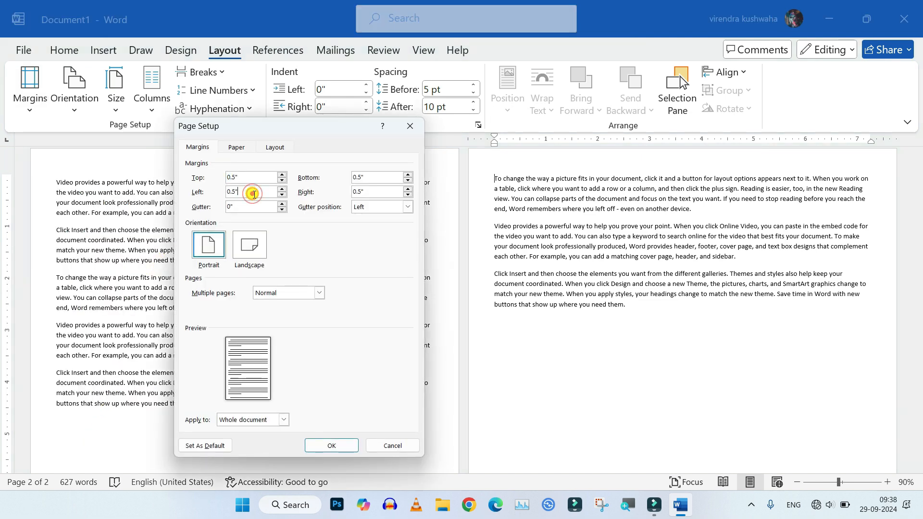
{"action": "key", "text": "BackSpace"}
{"action": "key", "text": "BackSpace"}
{"action": "key", "text": "BackSpace"}
{"action": "key", "text": "BackSpace"}
{"action": "key", "text": "BackSpace"}
{"action": "type", "text": "2"}
{"action": "left_click", "coordinate": [284, 420]}
{"action": "left_click", "coordinate": [266, 439]}
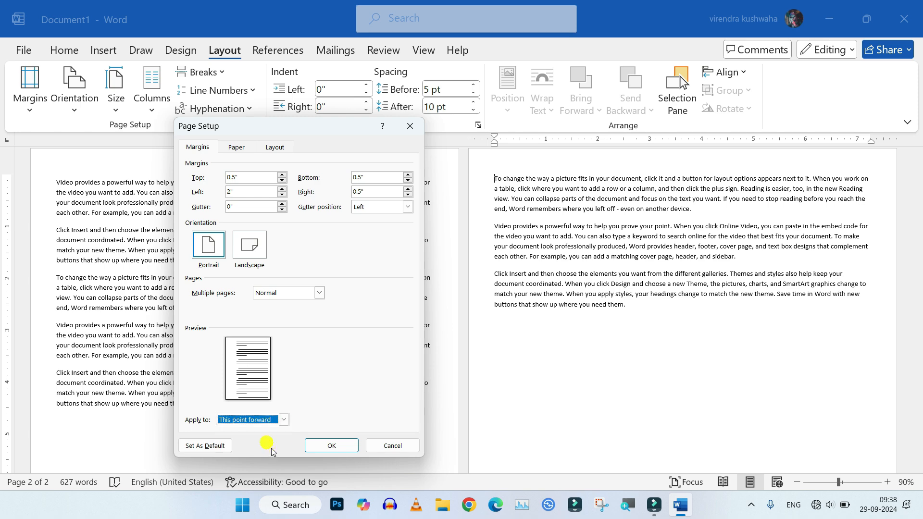
{"action": "left_click", "coordinate": [331, 445]}
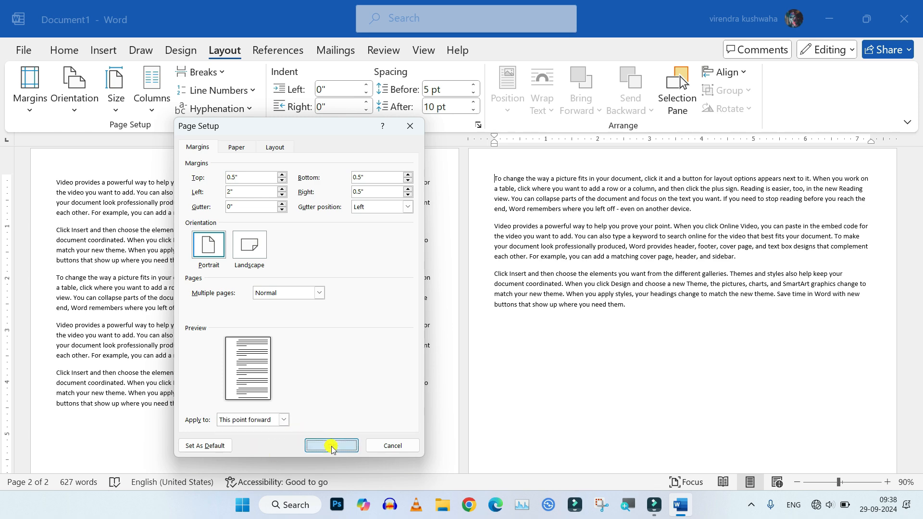
{"action": "left_click", "coordinate": [557, 379]}
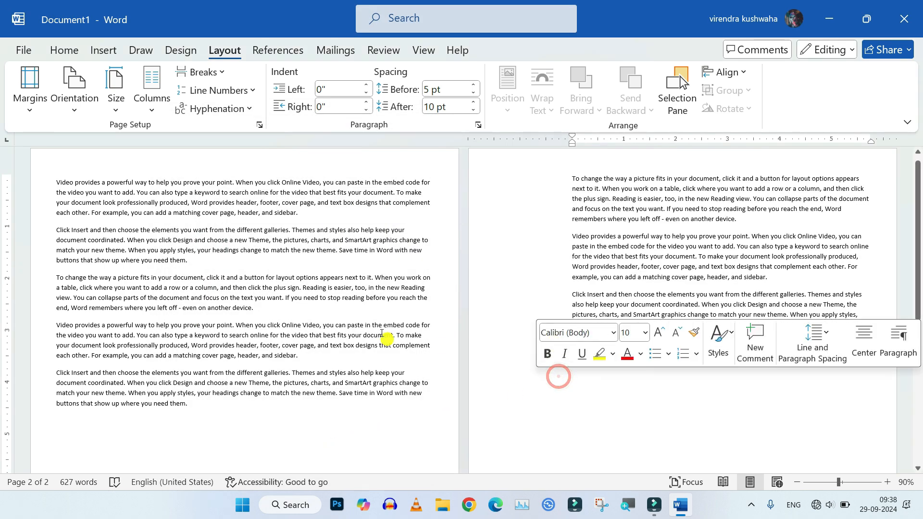
{"action": "left_click", "coordinate": [486, 284]}
{"action": "left_click", "coordinate": [521, 346]}
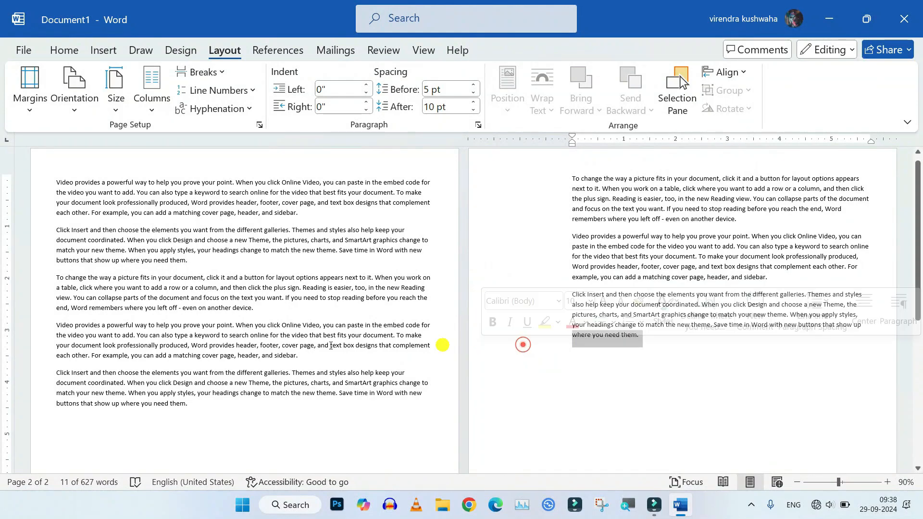
{"action": "left_click", "coordinate": [119, 330]}
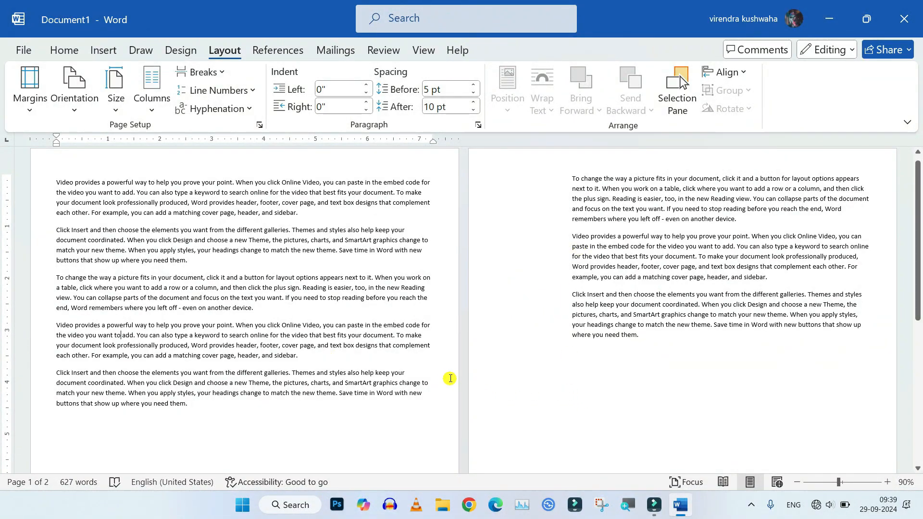
{"action": "scroll", "coordinate": [432, 364], "scroll_direction": "down", "scroll_amount": 4}
{"action": "scroll", "coordinate": [432, 363], "scroll_direction": "up", "scroll_amount": 3}
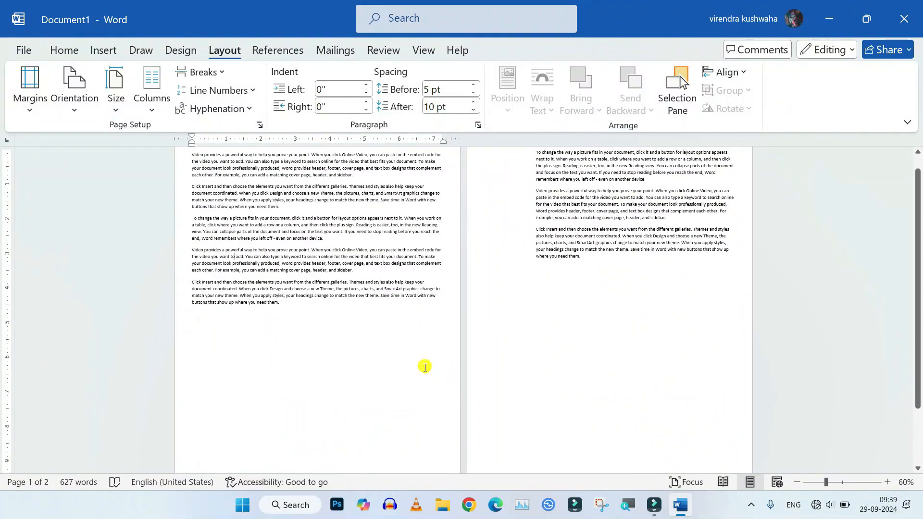
{"action": "scroll", "coordinate": [422, 370], "scroll_direction": "up", "scroll_amount": 2}
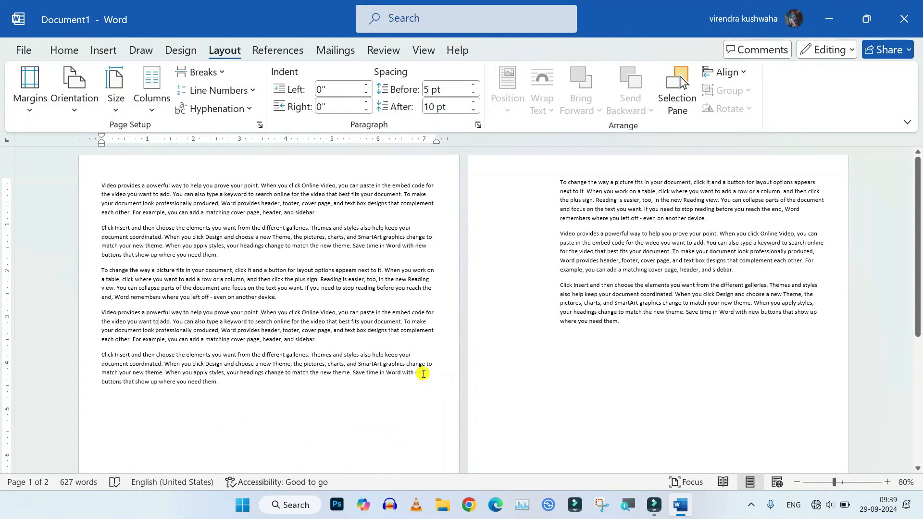
{"action": "scroll", "coordinate": [304, 347], "scroll_direction": "up", "scroll_amount": 3}
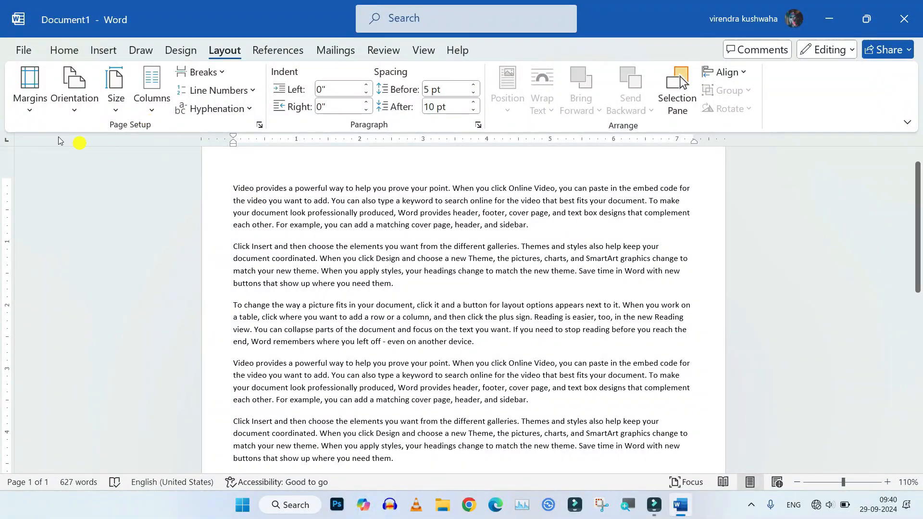
{"action": "left_click", "coordinate": [74, 115]}
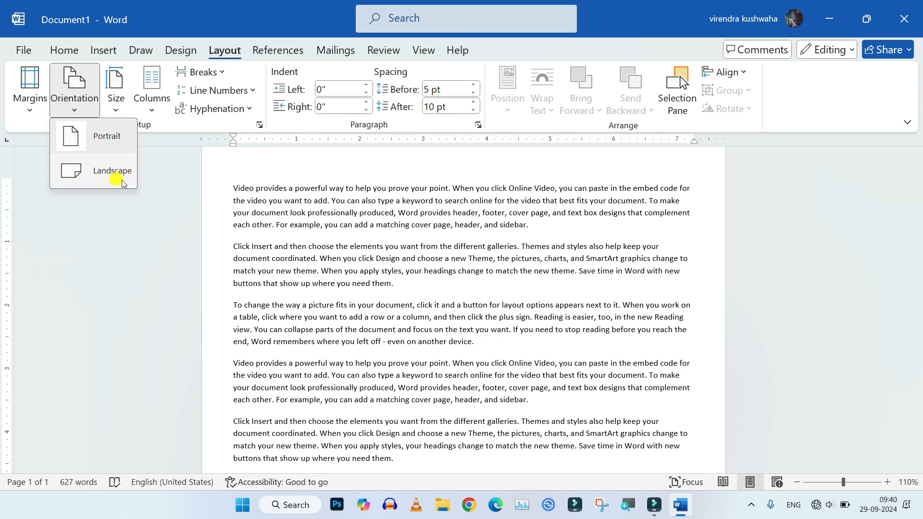
{"action": "scroll", "coordinate": [289, 241], "scroll_direction": "down", "scroll_amount": 4}
{"action": "scroll", "coordinate": [293, 236], "scroll_direction": "up", "scroll_amount": 4}
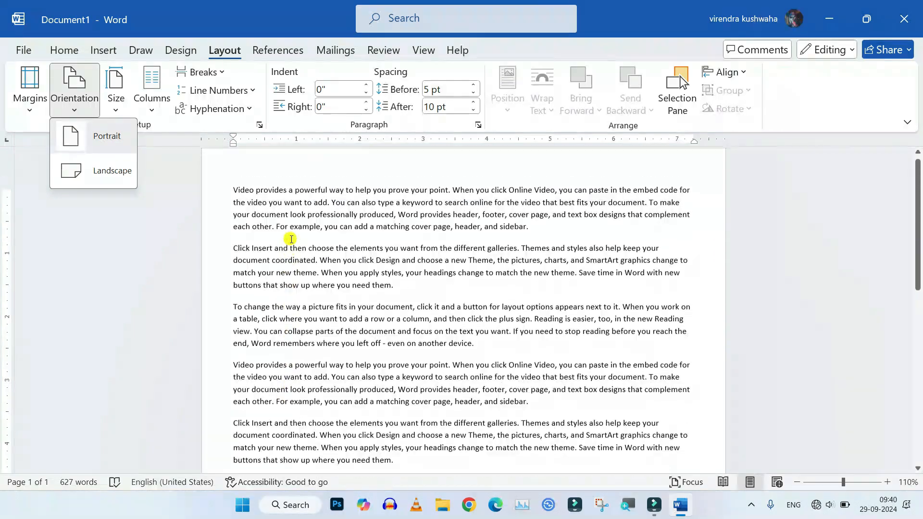
{"action": "left_click", "coordinate": [373, 215]}
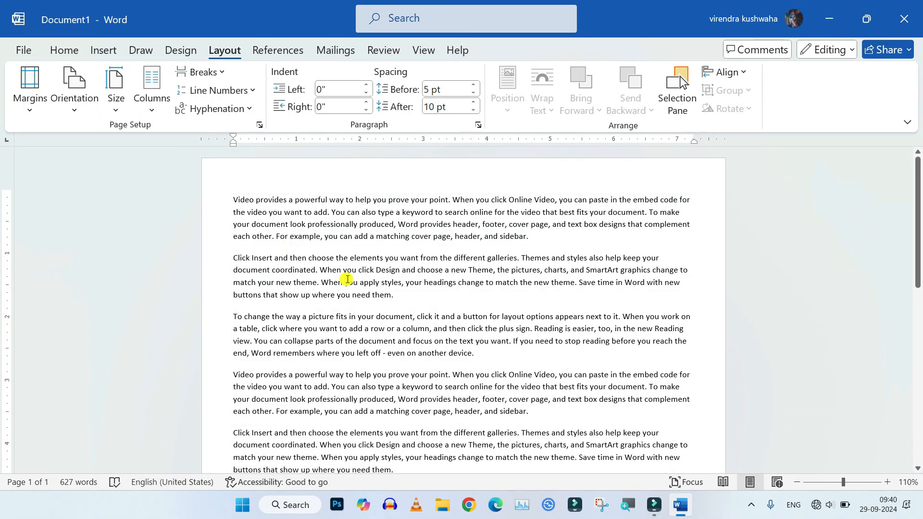
Change the page orientation to Landscape
{"action": "scroll", "coordinate": [347, 279], "scroll_direction": "down", "scroll_amount": 4}
{"action": "scroll", "coordinate": [243, 256], "scroll_direction": "up", "scroll_amount": 2}
{"action": "left_click", "coordinate": [76, 111]}
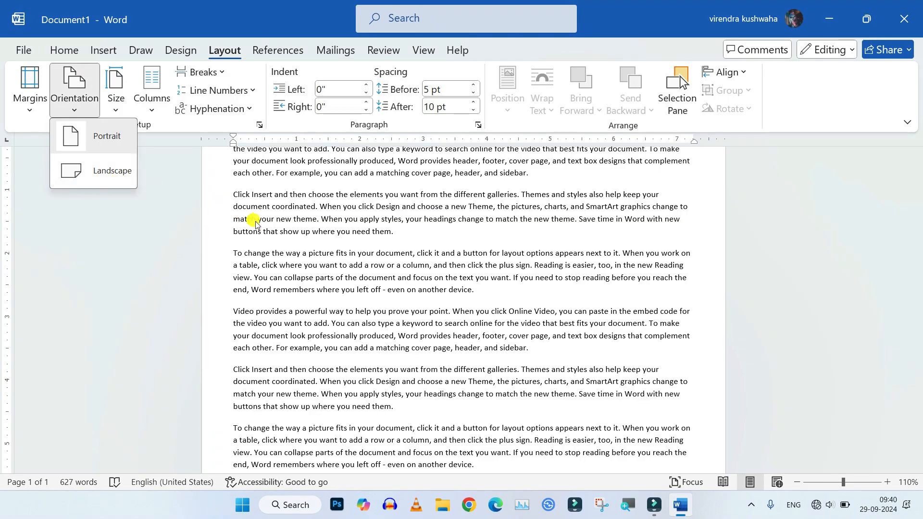
{"action": "scroll", "coordinate": [338, 232], "scroll_direction": "up", "scroll_amount": 3}
{"action": "scroll", "coordinate": [338, 232], "scroll_direction": "down", "scroll_amount": 3}
{"action": "scroll", "coordinate": [338, 232], "scroll_direction": "up", "scroll_amount": 4}
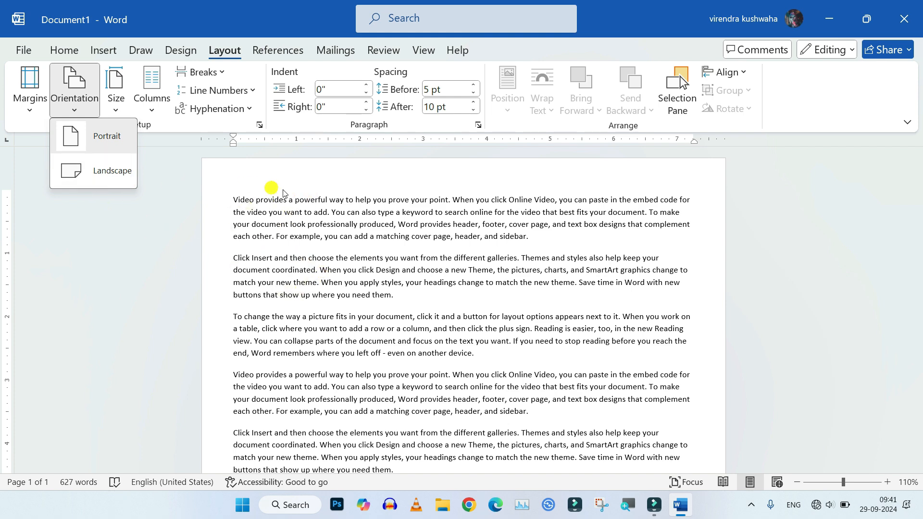
{"action": "scroll", "coordinate": [342, 282], "scroll_direction": "down", "scroll_amount": 3}
{"action": "scroll", "coordinate": [365, 233], "scroll_direction": "up", "scroll_amount": 3}
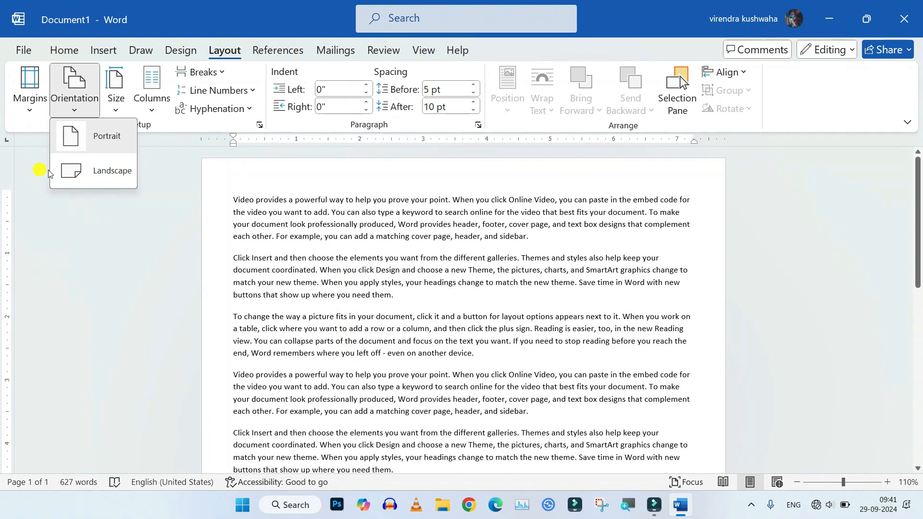
{"action": "left_click", "coordinate": [111, 169]}
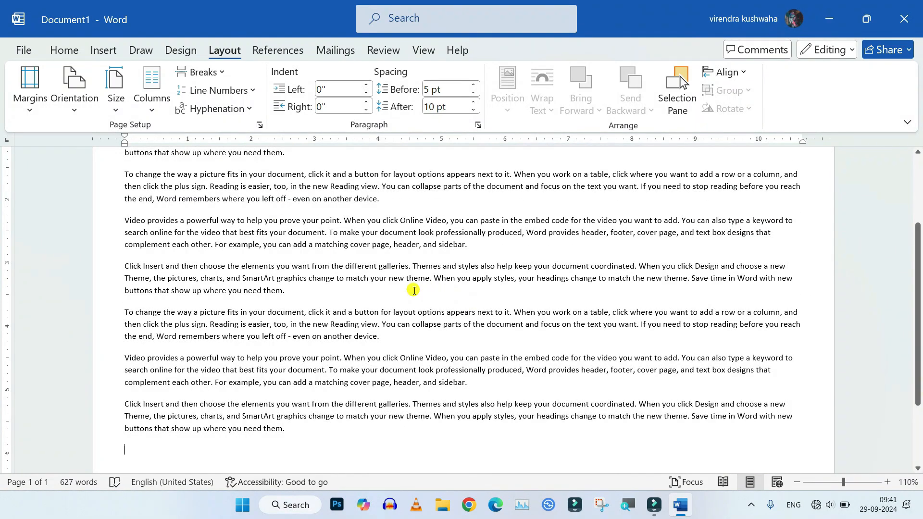
Switch the page orientation back to Portrait
{"action": "scroll", "coordinate": [415, 291], "scroll_direction": "down", "scroll_amount": 6}
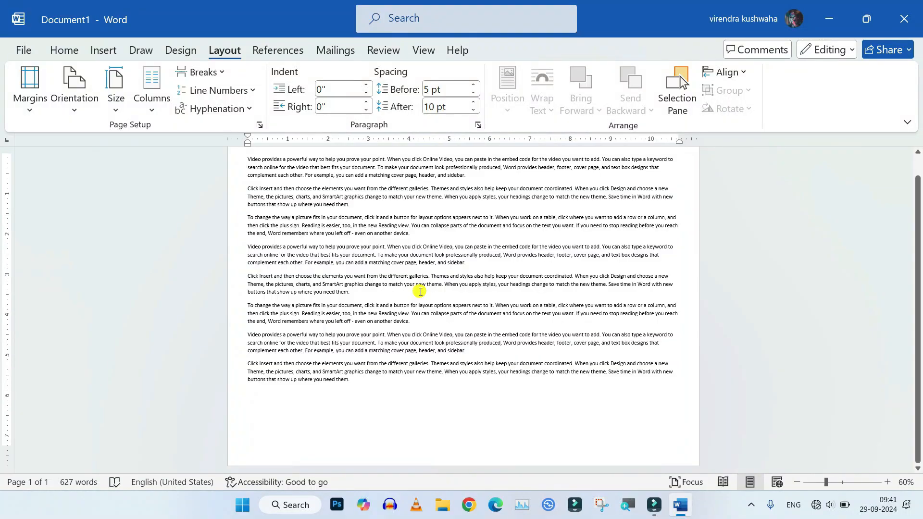
{"action": "left_click", "coordinate": [76, 116]}
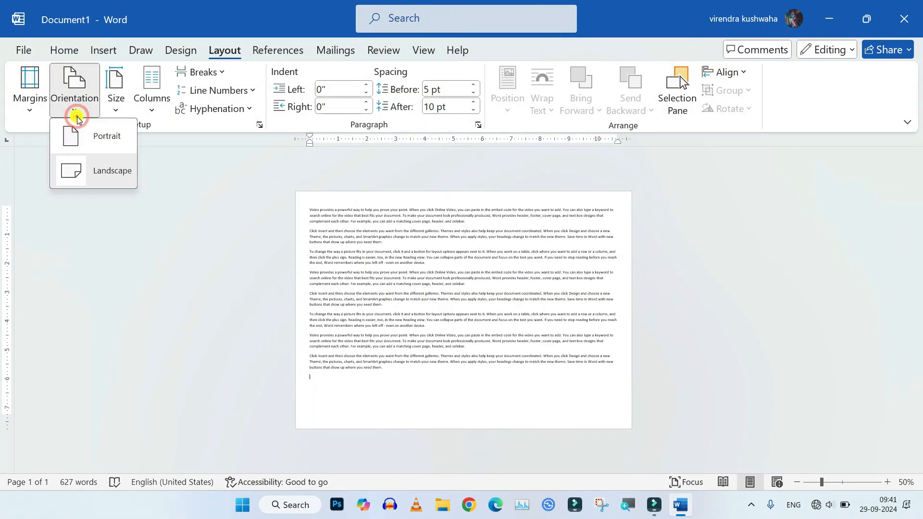
{"action": "left_click", "coordinate": [105, 138]}
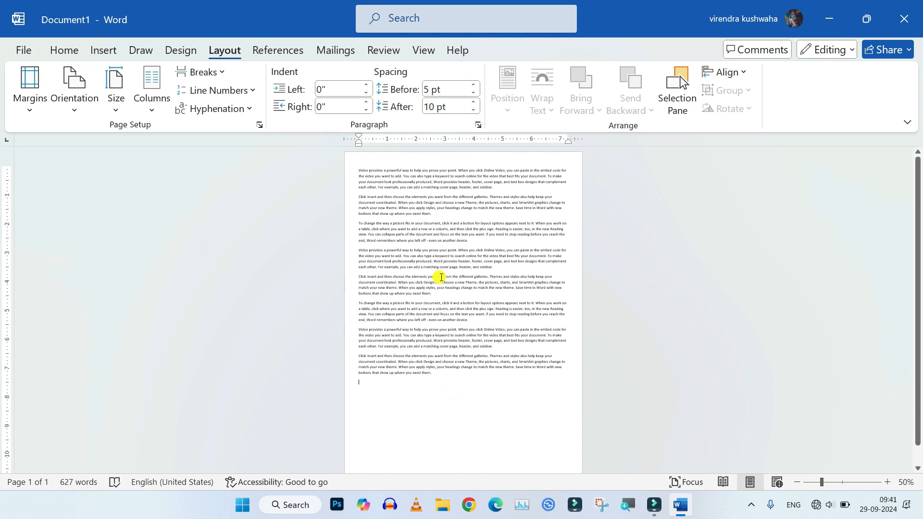
In Page Setup, set the orientation to Landscape and apply it from this point forward
{"action": "left_click", "coordinate": [75, 116]}
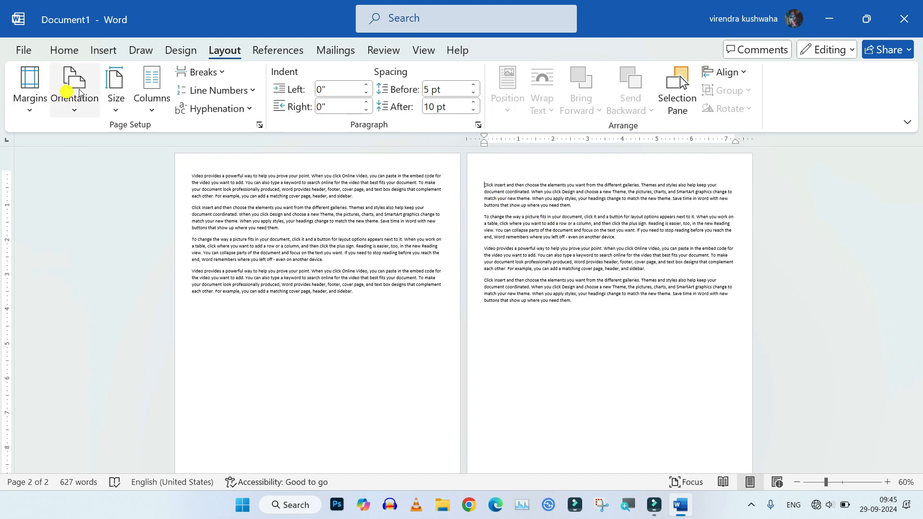
{"action": "left_click", "coordinate": [260, 125]}
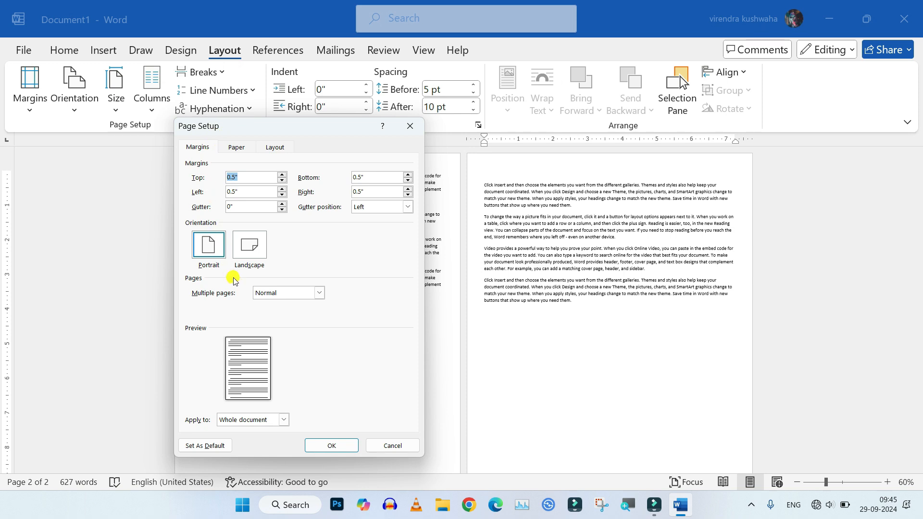
{"action": "left_click", "coordinate": [246, 244]}
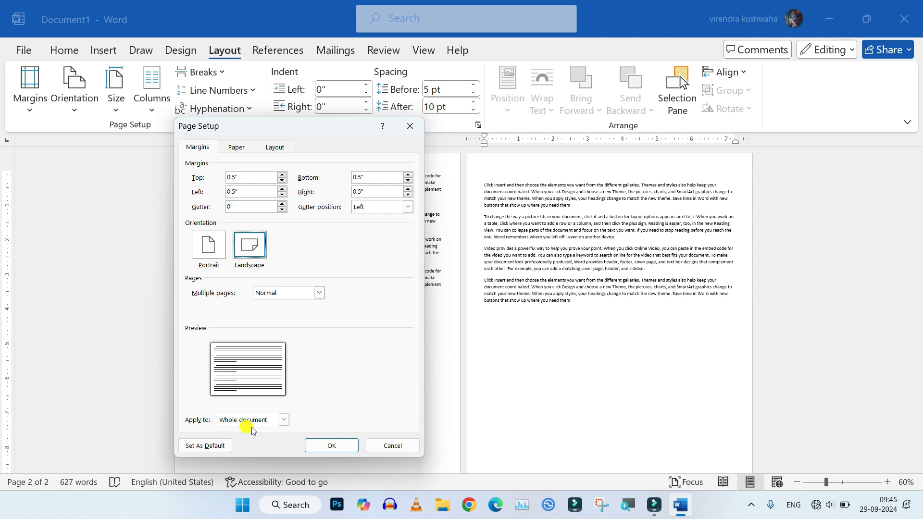
{"action": "left_click", "coordinate": [284, 420]}
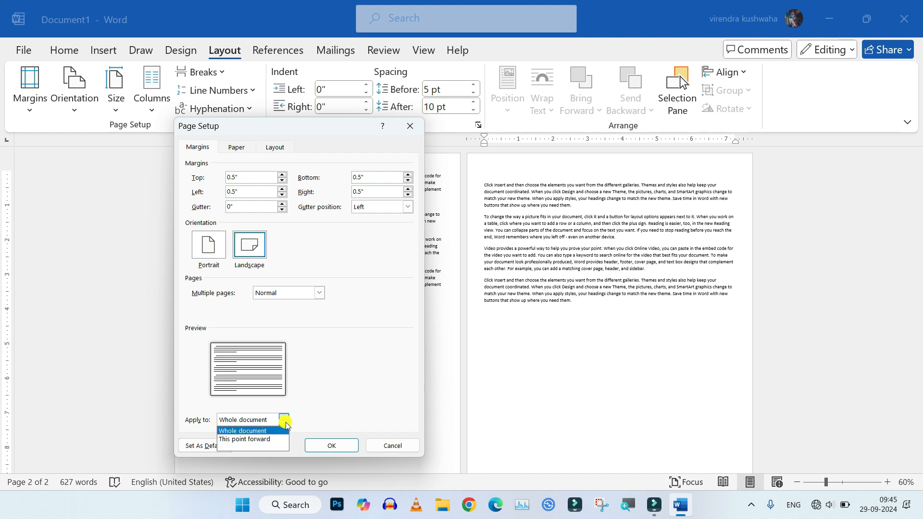
{"action": "left_click", "coordinate": [270, 442]}
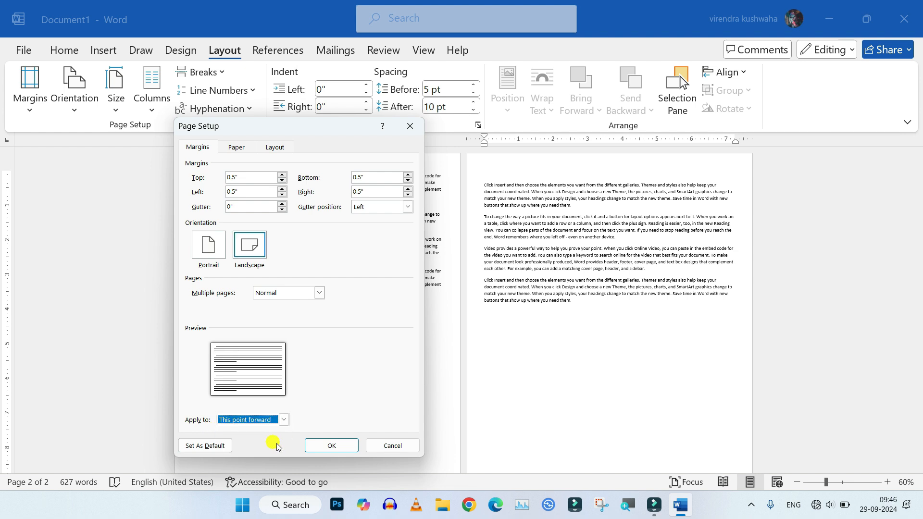
{"action": "left_click", "coordinate": [330, 446]}
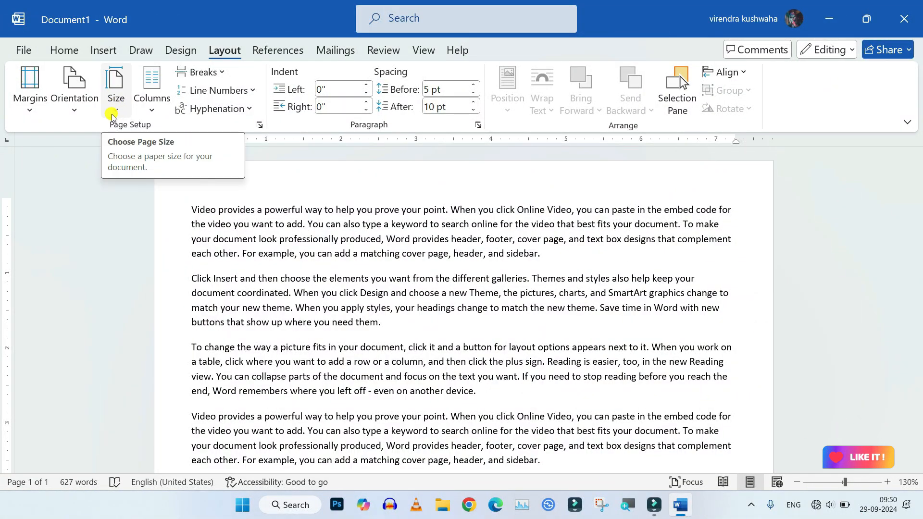
Browse the paper size presets without choosing one
{"action": "left_click", "coordinate": [116, 111]}
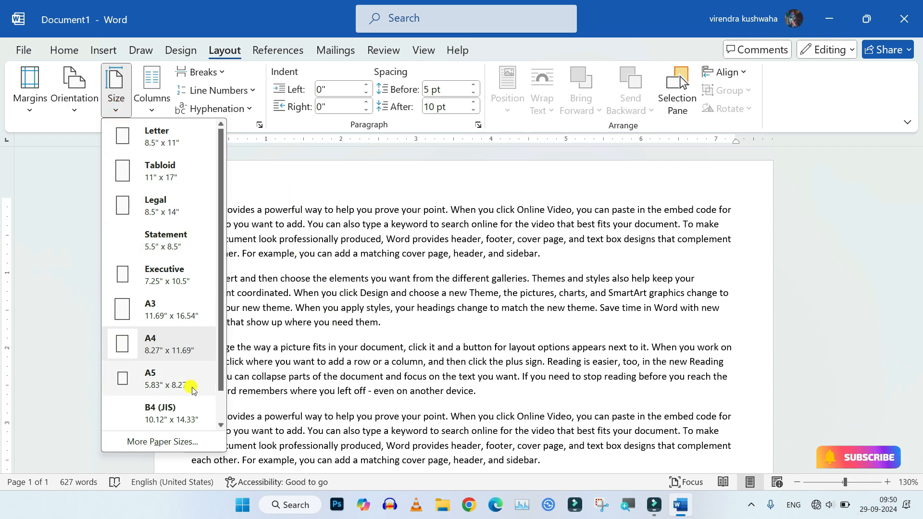
{"action": "left_click_drag", "start_coordinate": [220, 375], "coordinate": [216, 333]}
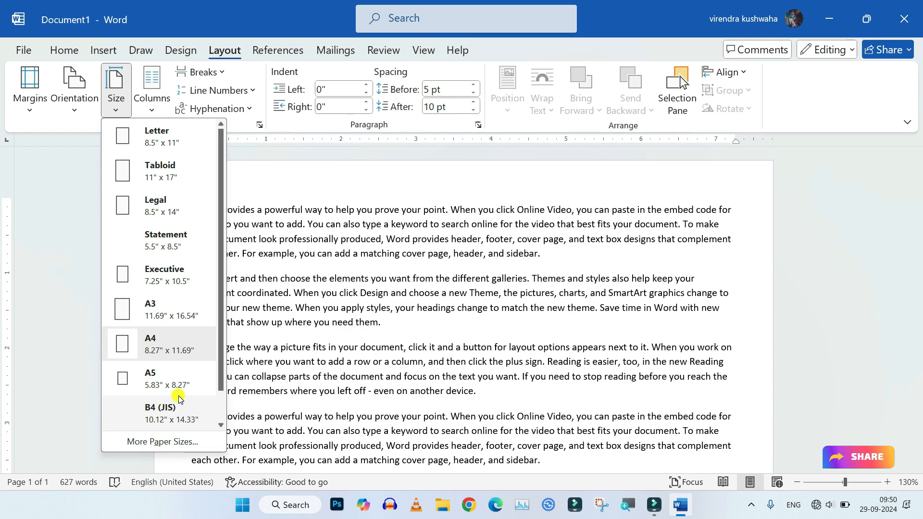
{"action": "left_click", "coordinate": [296, 189]}
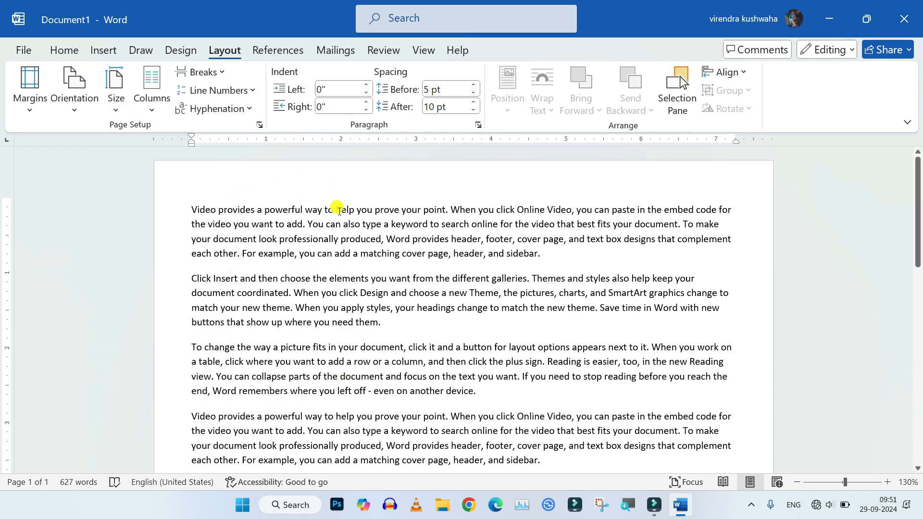
{"action": "scroll", "coordinate": [378, 278], "scroll_direction": "down", "scroll_amount": 5}
{"action": "scroll", "coordinate": [377, 274], "scroll_direction": "up", "scroll_amount": 5}
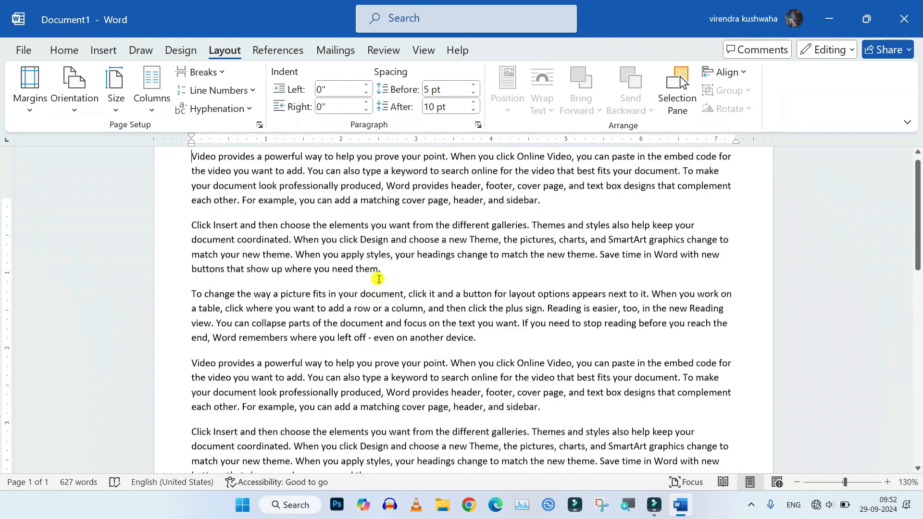
{"action": "left_click", "coordinate": [262, 197]}
{"action": "left_click", "coordinate": [114, 99]}
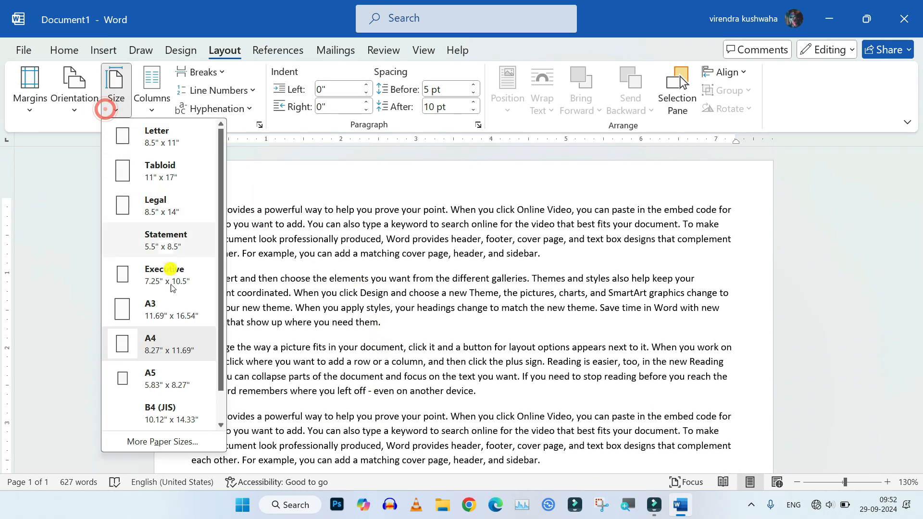
{"action": "left_click", "coordinate": [214, 359]}
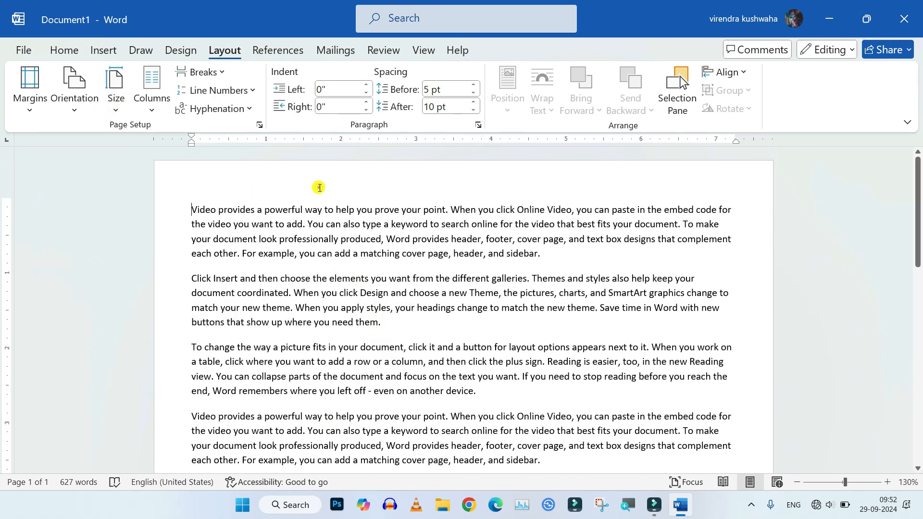
{"action": "scroll", "coordinate": [337, 286], "scroll_direction": "down", "scroll_amount": 5}
{"action": "scroll", "coordinate": [340, 289], "scroll_direction": "up", "scroll_amount": 5}
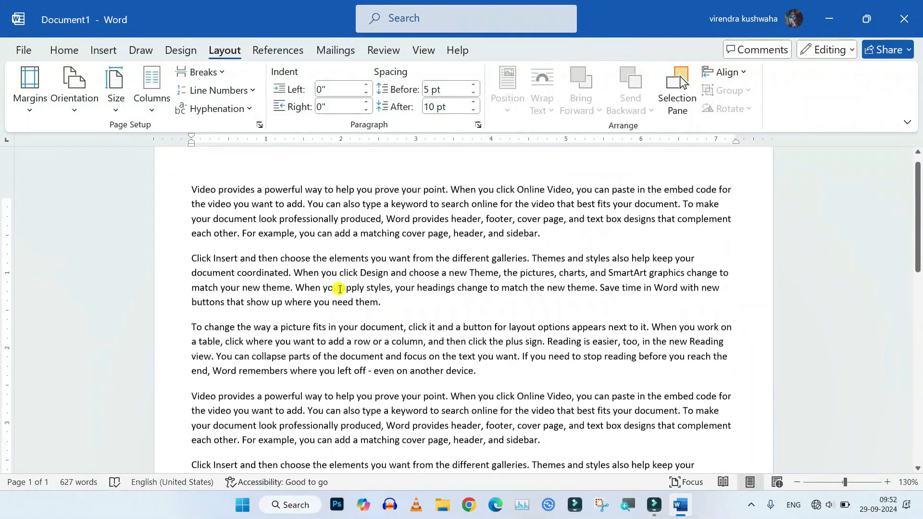
Open the full paper size settings and confirm the A4 paper size for the whole document
{"action": "left_click", "coordinate": [117, 112]}
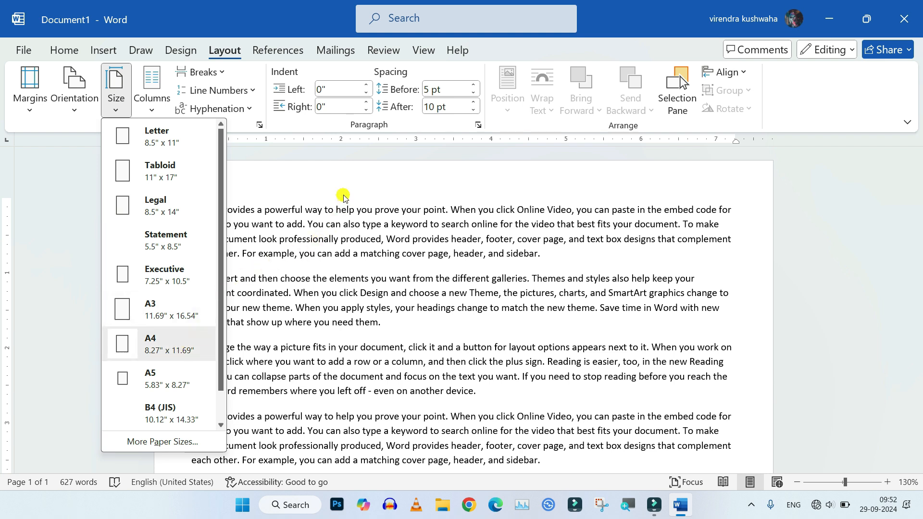
{"action": "left_click_drag", "start_coordinate": [218, 383], "coordinate": [217, 421]}
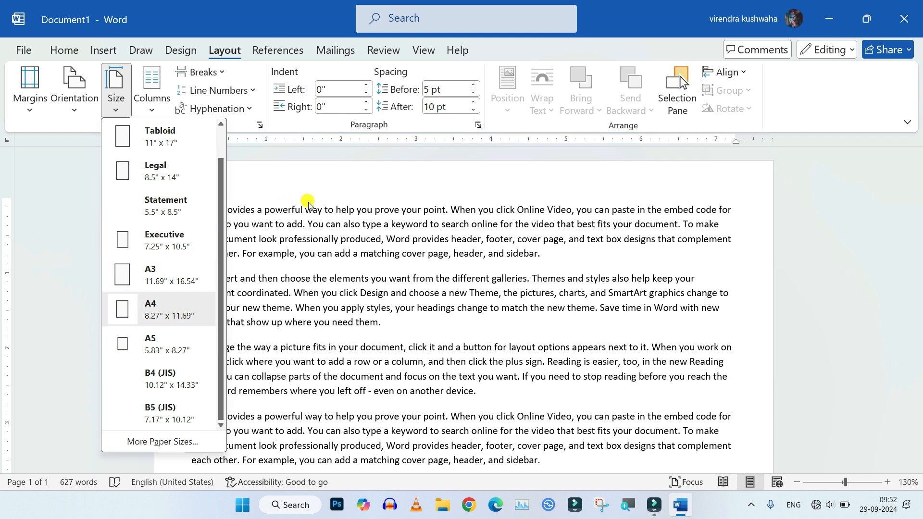
{"action": "left_click_drag", "start_coordinate": [220, 337], "coordinate": [219, 431]}
{"action": "left_click_drag", "start_coordinate": [220, 372], "coordinate": [207, 285]}
{"action": "left_click_drag", "start_coordinate": [218, 379], "coordinate": [217, 417]}
{"action": "left_click", "coordinate": [178, 442]}
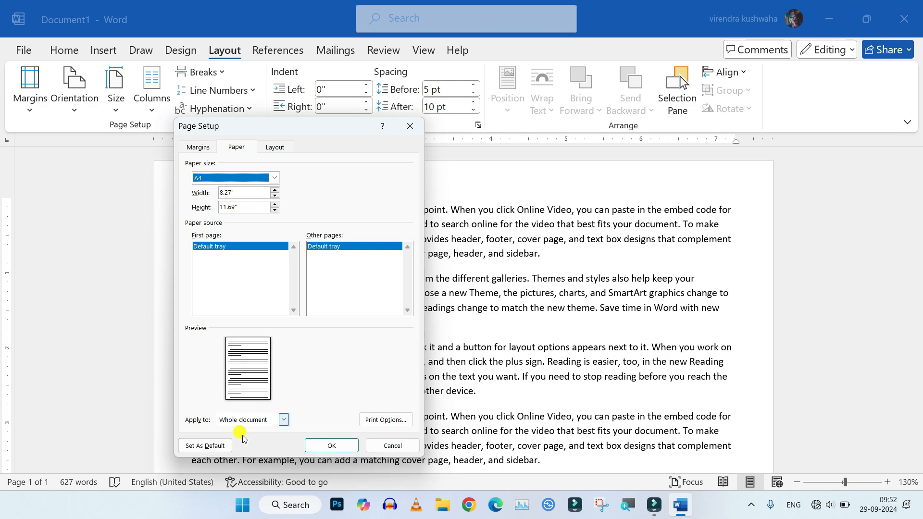
{"action": "left_click", "coordinate": [331, 445]}
Scroll through the document to examine the resulting page layout
{"action": "scroll", "coordinate": [421, 319], "scroll_direction": "down", "scroll_amount": 5}
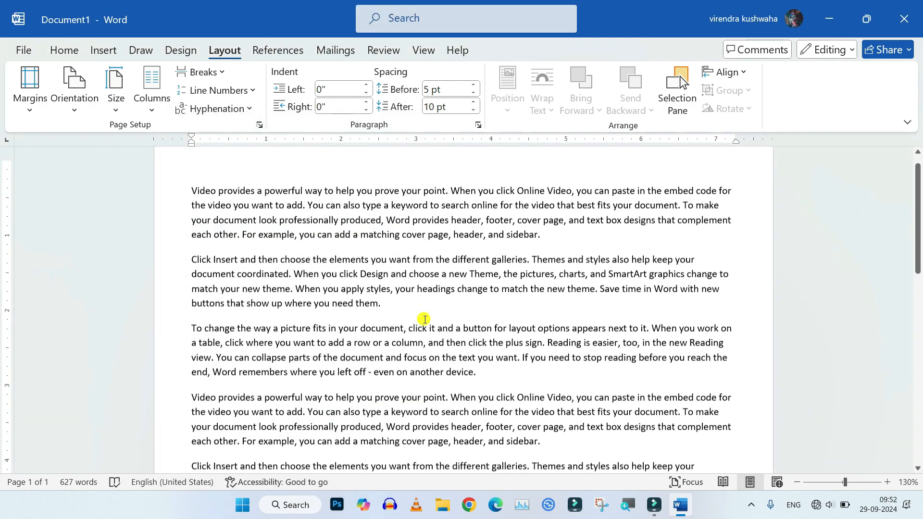
{"action": "scroll", "coordinate": [414, 319], "scroll_direction": "up", "scroll_amount": 5}
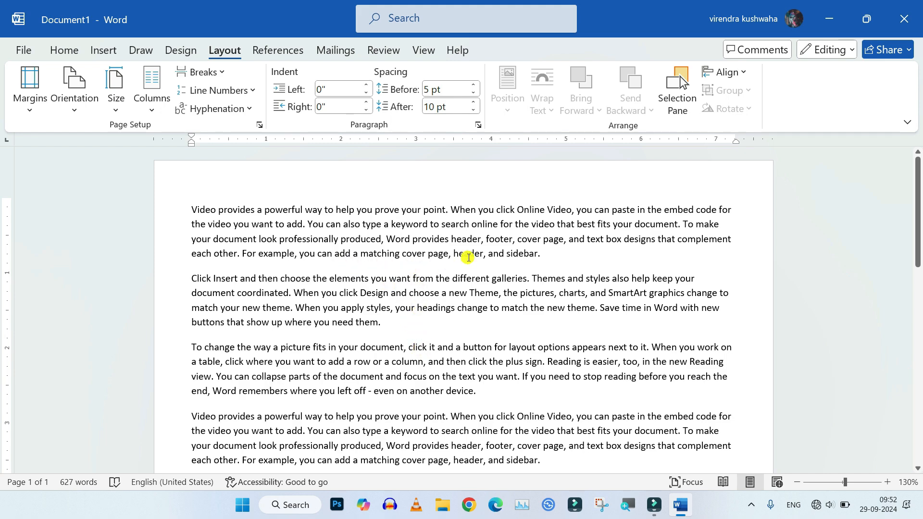
{"action": "scroll", "coordinate": [399, 317], "scroll_direction": "down", "scroll_amount": 3}
{"action": "scroll", "coordinate": [393, 314], "scroll_direction": "up", "scroll_amount": 5}
{"action": "scroll", "coordinate": [443, 264], "scroll_direction": "down", "scroll_amount": 1}
{"action": "scroll", "coordinate": [474, 250], "scroll_direction": "up", "scroll_amount": 1}
{"action": "scroll", "coordinate": [432, 284], "scroll_direction": "down", "scroll_amount": 3}
{"action": "scroll", "coordinate": [412, 228], "scroll_direction": "up", "scroll_amount": 3}
Select all the text and arrange it in two columns
{"action": "key", "text": "ctrl+a"}
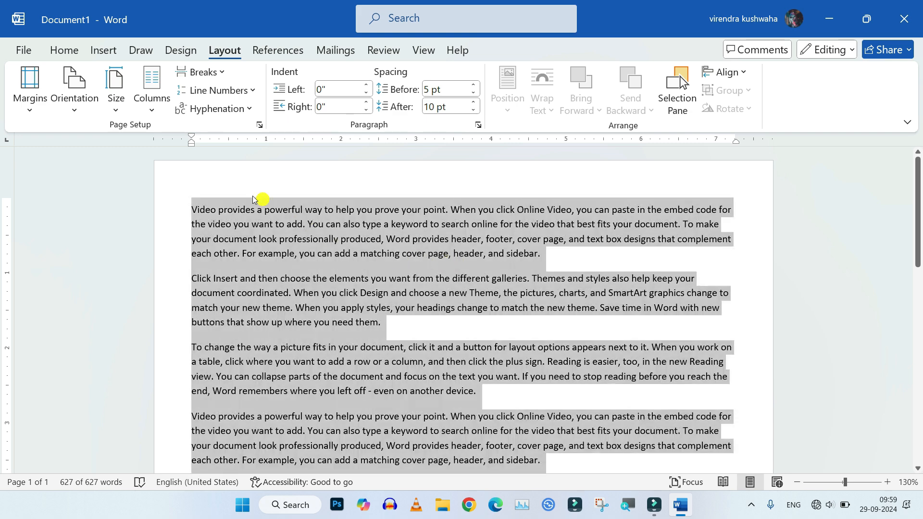
{"action": "left_click", "coordinate": [150, 112]}
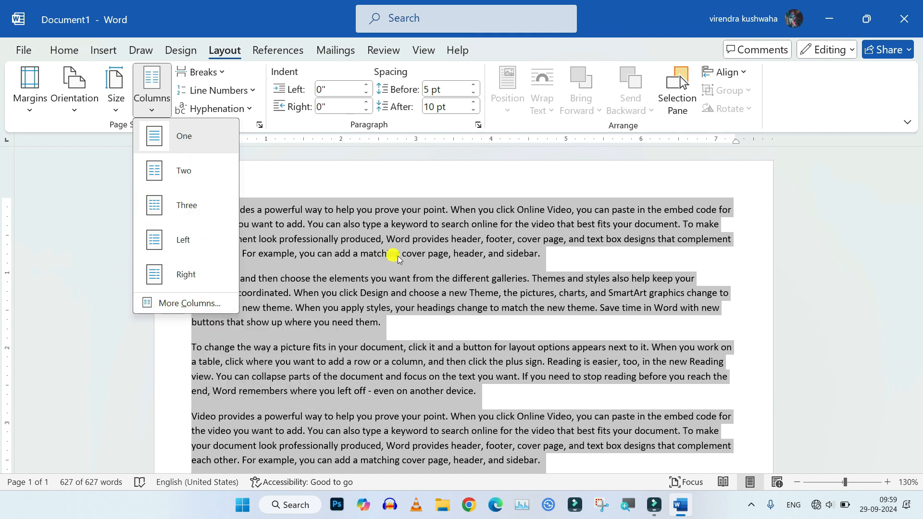
{"action": "left_click", "coordinate": [182, 177]}
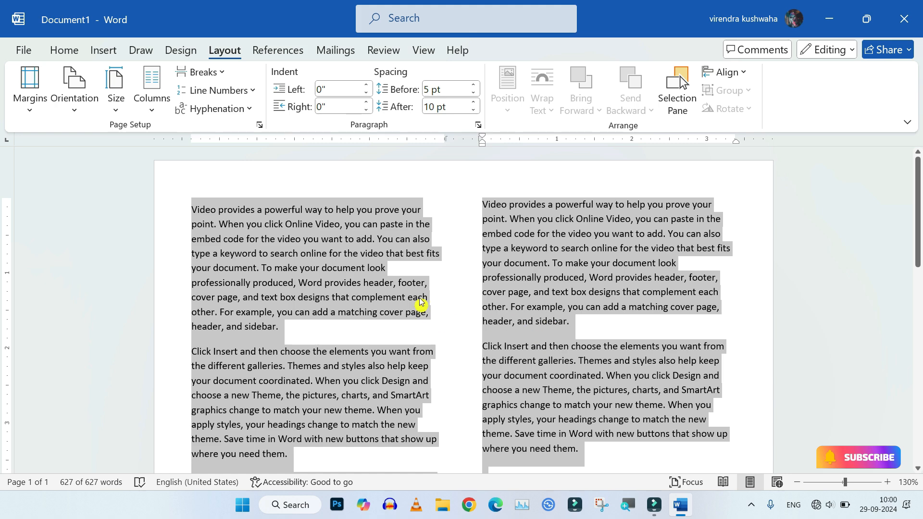
Justify the selected two-column text and deselect it
{"action": "left_click", "coordinate": [64, 50]}
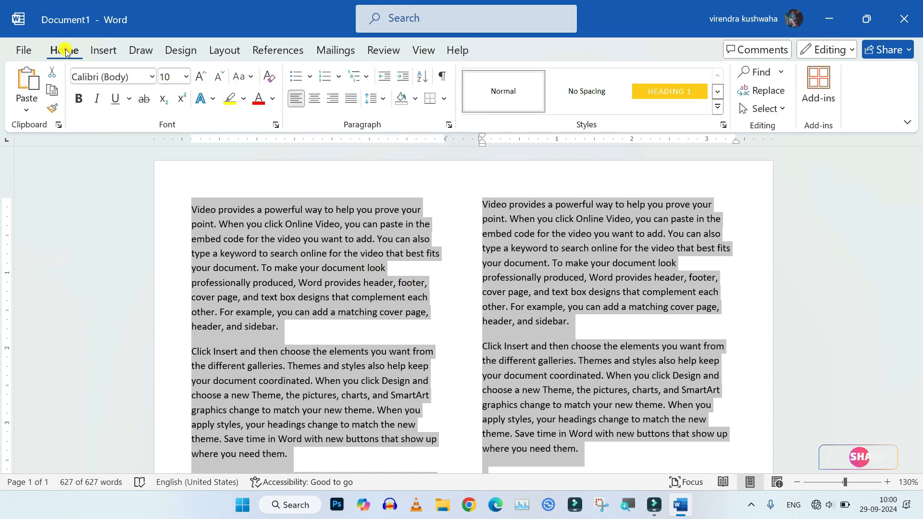
{"action": "left_click", "coordinate": [351, 98]}
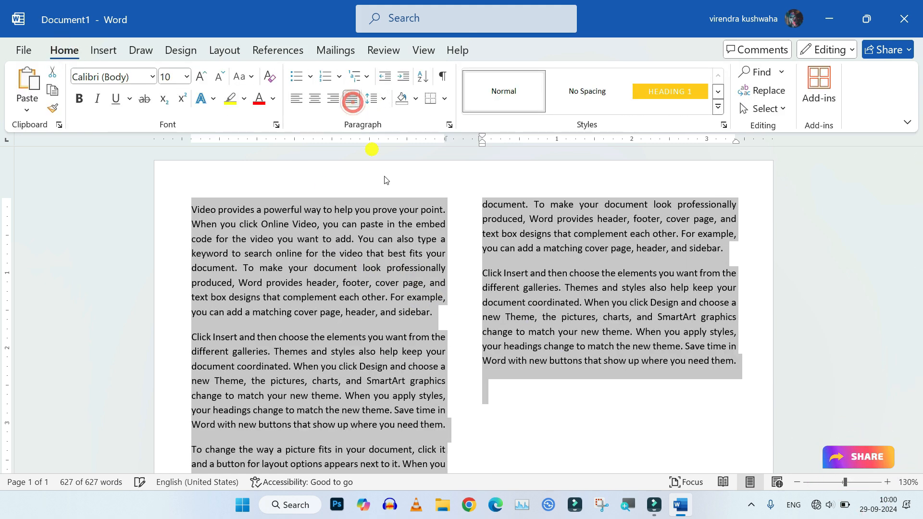
{"action": "scroll", "coordinate": [466, 293], "scroll_direction": "down", "scroll_amount": 3}
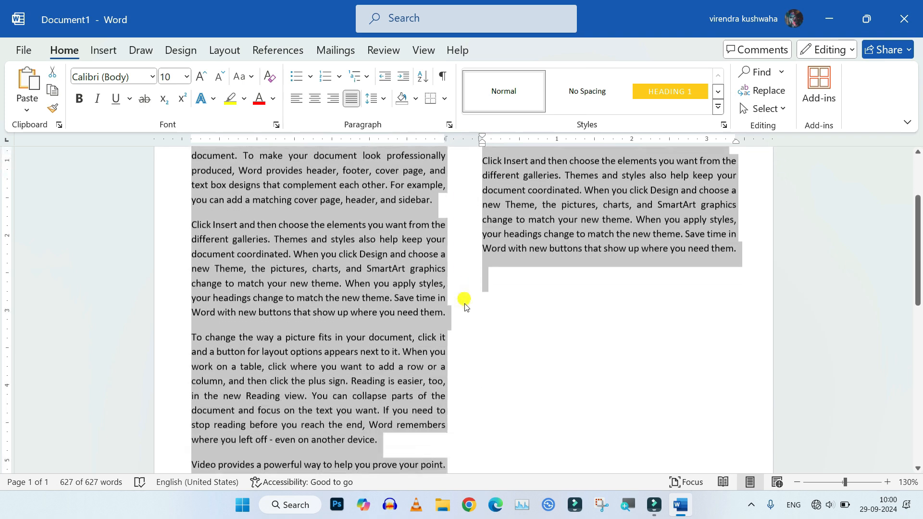
{"action": "left_click", "coordinate": [493, 345]}
{"action": "scroll", "coordinate": [493, 342], "scroll_direction": "up", "scroll_amount": 7}
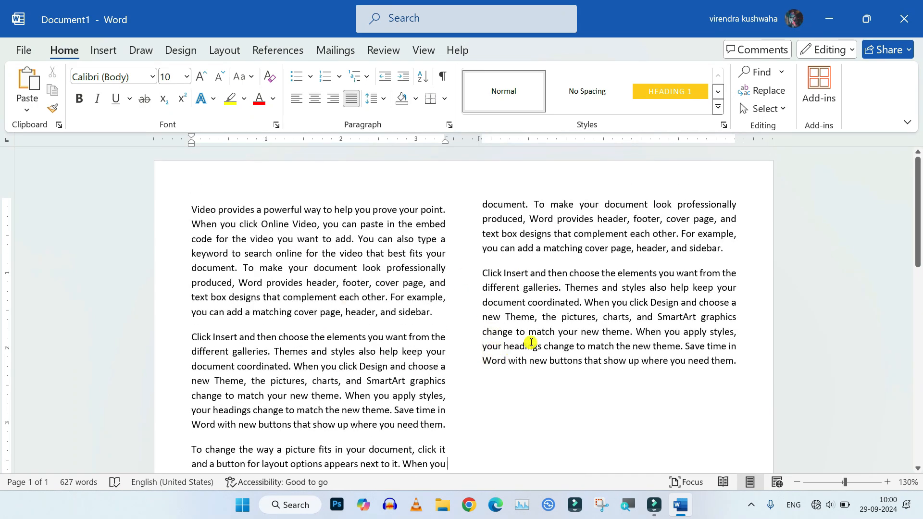
{"action": "scroll", "coordinate": [439, 269], "scroll_direction": "down", "scroll_amount": 8}
{"action": "scroll", "coordinate": [439, 269], "scroll_direction": "up", "scroll_amount": 8}
Select all the text and set the number of columns to 5 for the selected text
{"action": "key", "text": "ctrl+a"}
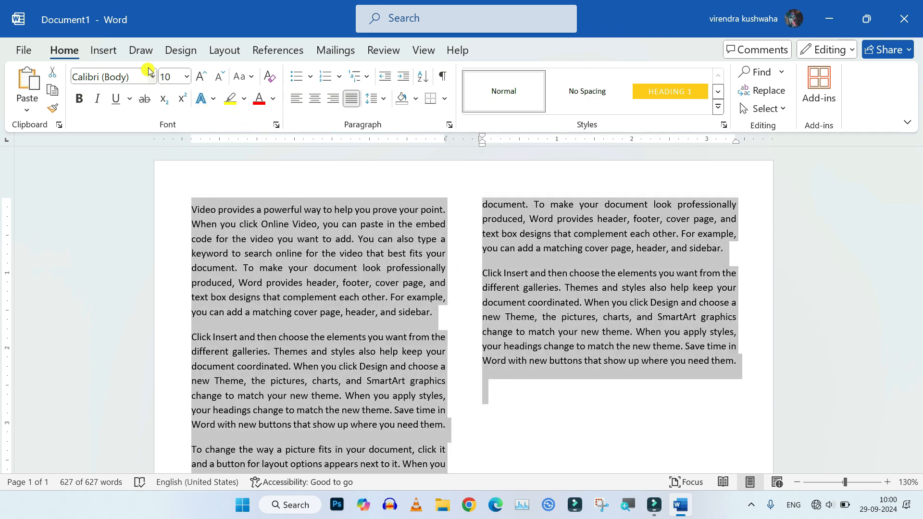
{"action": "left_click", "coordinate": [225, 52]}
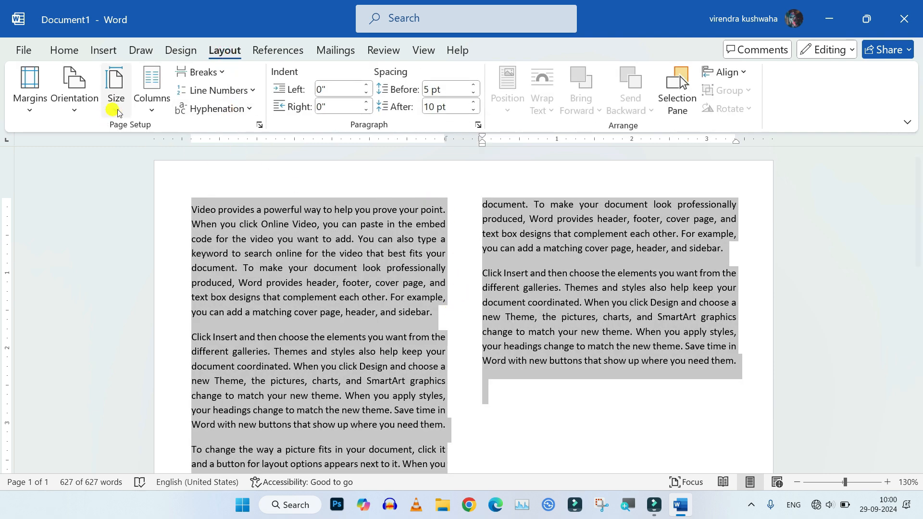
{"action": "left_click", "coordinate": [152, 111]}
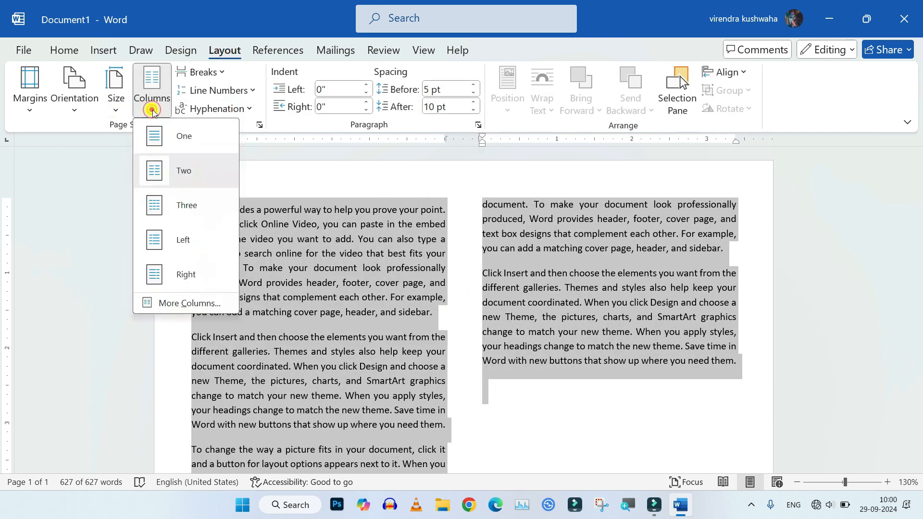
{"action": "left_click", "coordinate": [185, 306]}
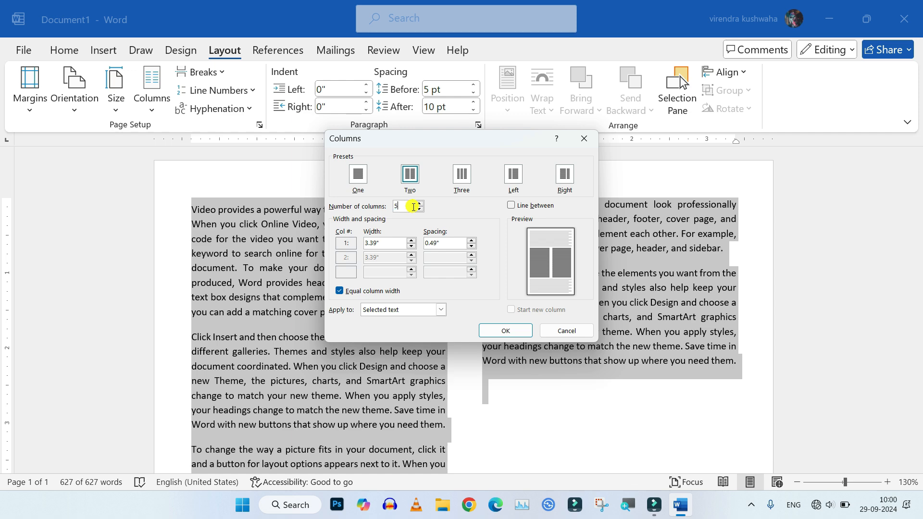
{"action": "type", "text": "5"}
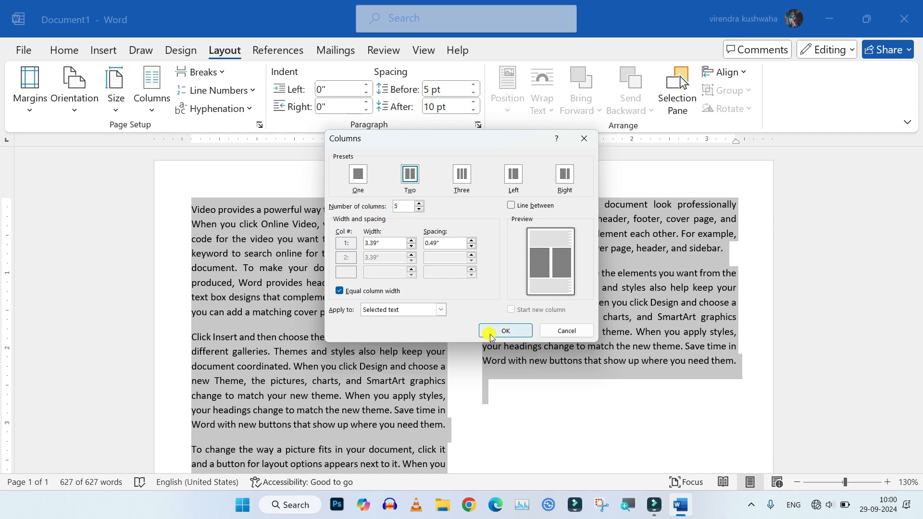
{"action": "left_click", "coordinate": [497, 331]}
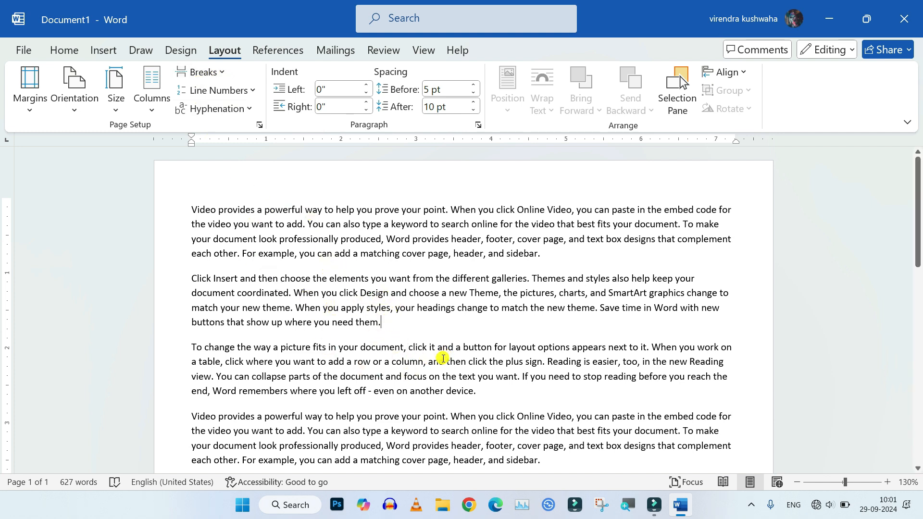
{"action": "left_click", "coordinate": [222, 75]}
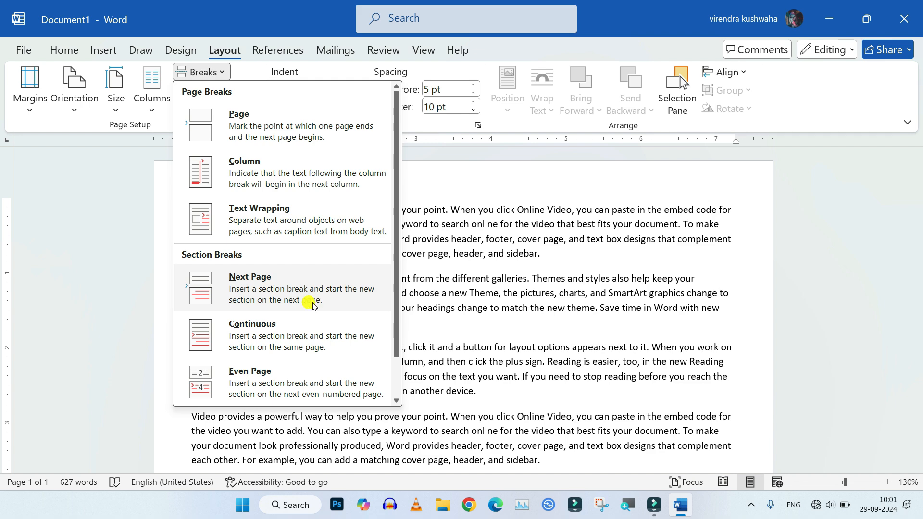
{"action": "left_click", "coordinate": [484, 183]}
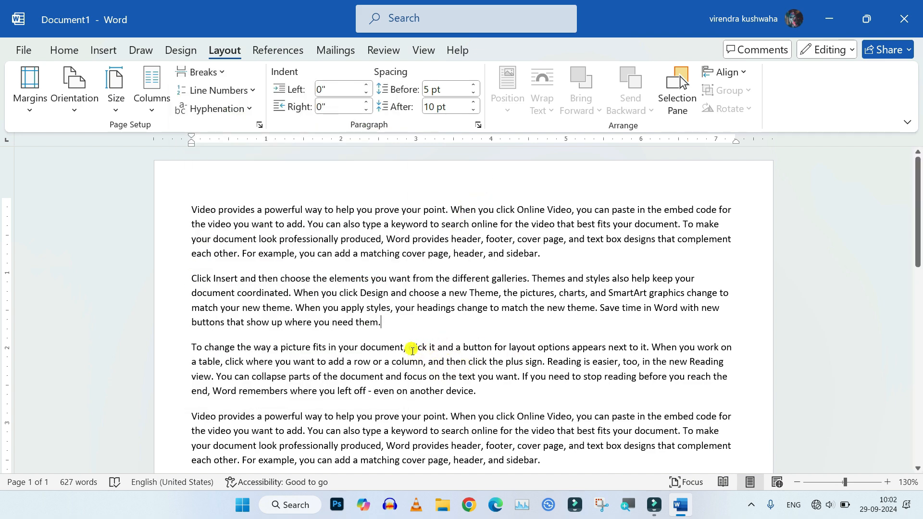
{"action": "scroll", "coordinate": [350, 371], "scroll_direction": "down", "scroll_amount": 3}
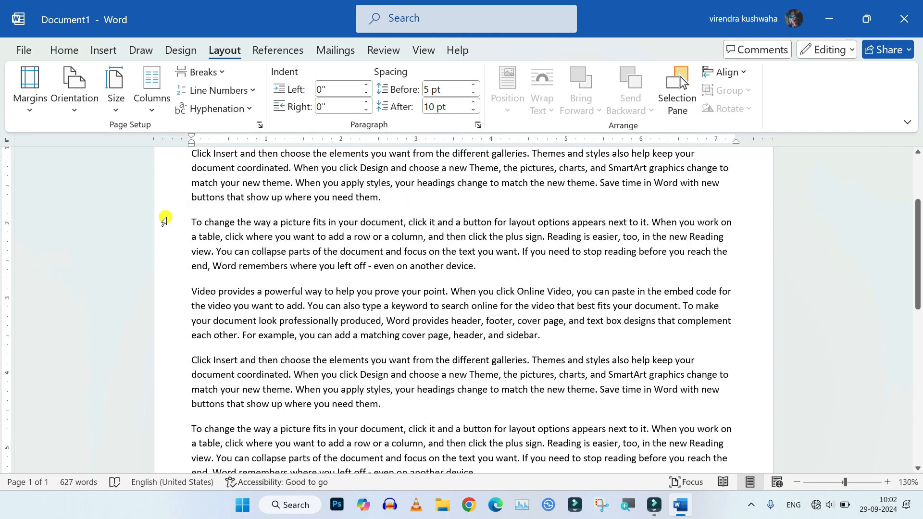
{"action": "left_click_drag", "start_coordinate": [181, 218], "coordinate": [412, 467]}
{"action": "scroll", "coordinate": [533, 314], "scroll_direction": "up", "scroll_amount": 4}
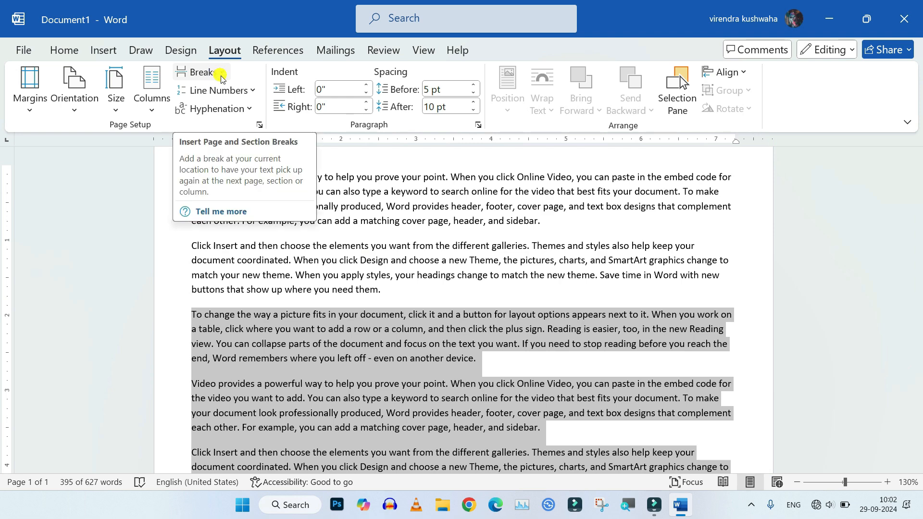
Insert a page break after the second paragraph
{"action": "left_click", "coordinate": [388, 291]}
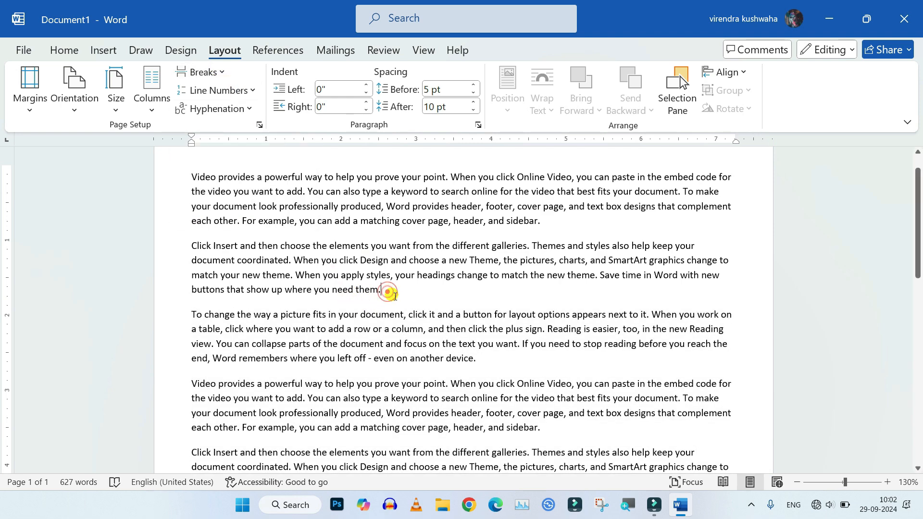
{"action": "left_click", "coordinate": [223, 77]}
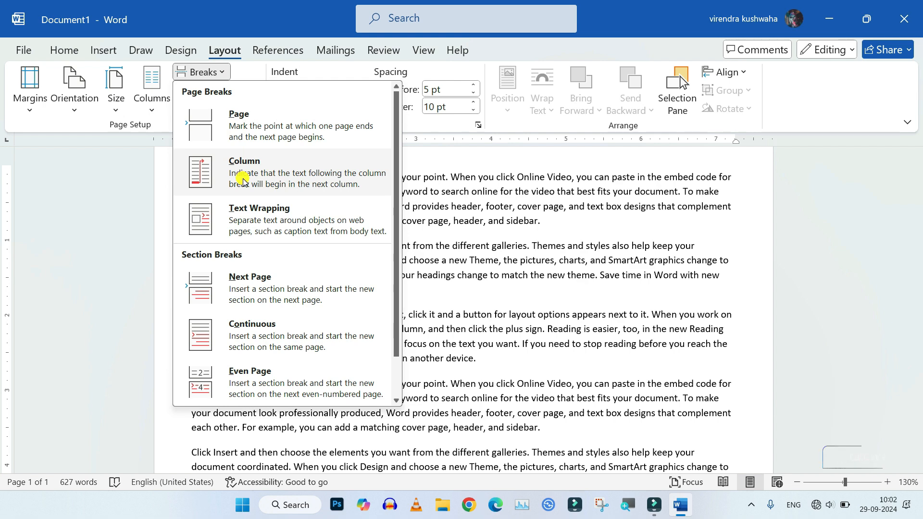
{"action": "left_click", "coordinate": [235, 129]}
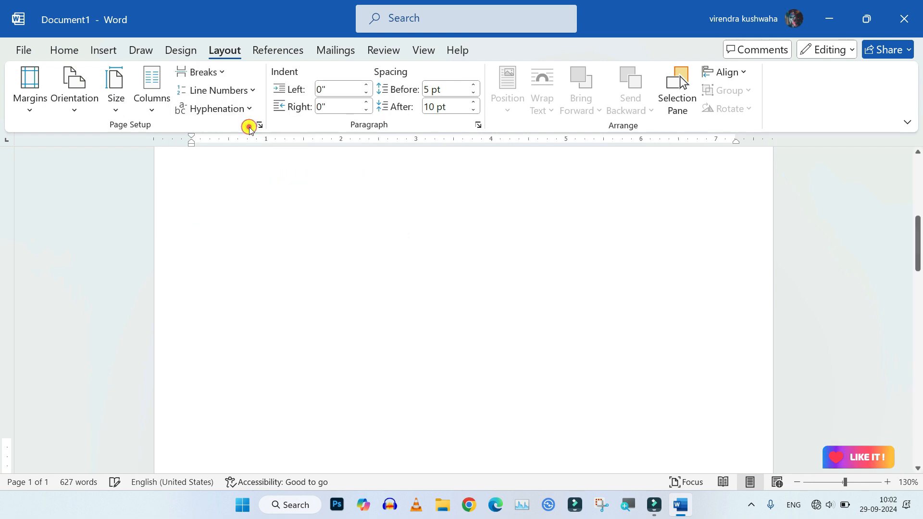
{"action": "scroll", "coordinate": [346, 245], "scroll_direction": "down", "scroll_amount": 6}
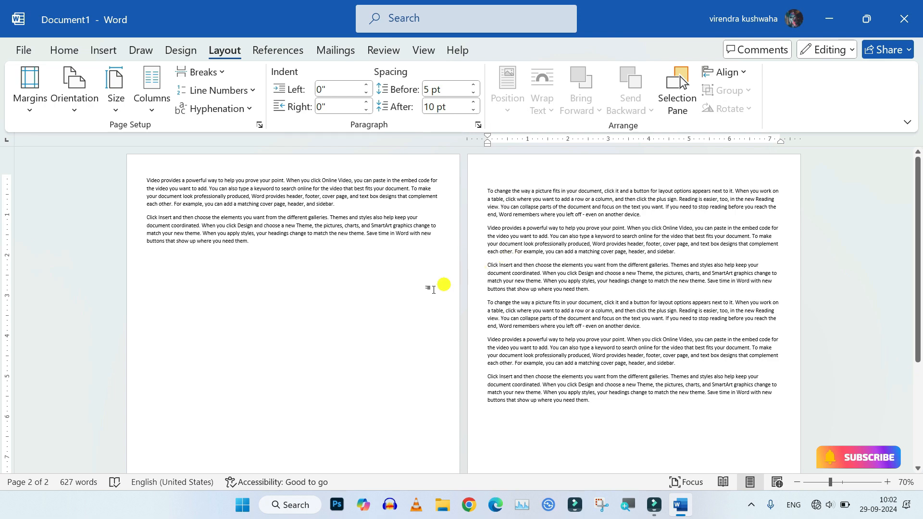
{"action": "left_click", "coordinate": [222, 72]}
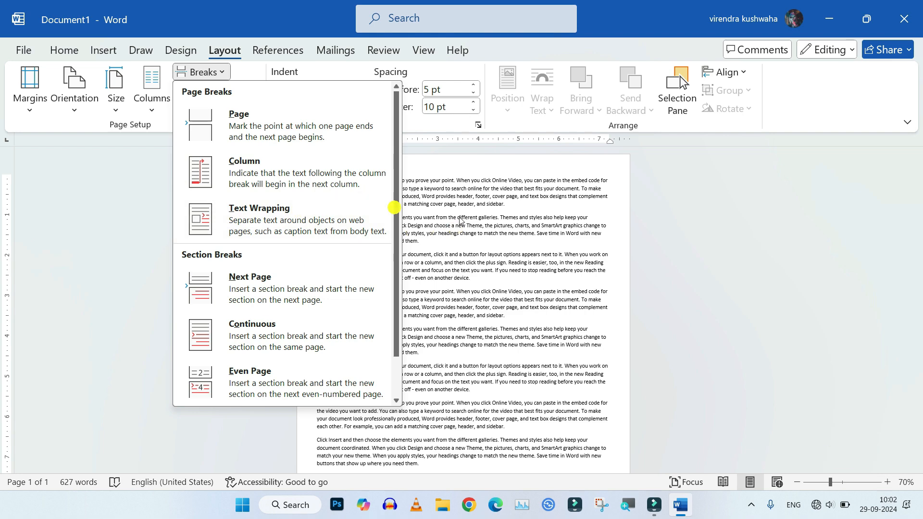
{"action": "left_click", "coordinate": [583, 234]}
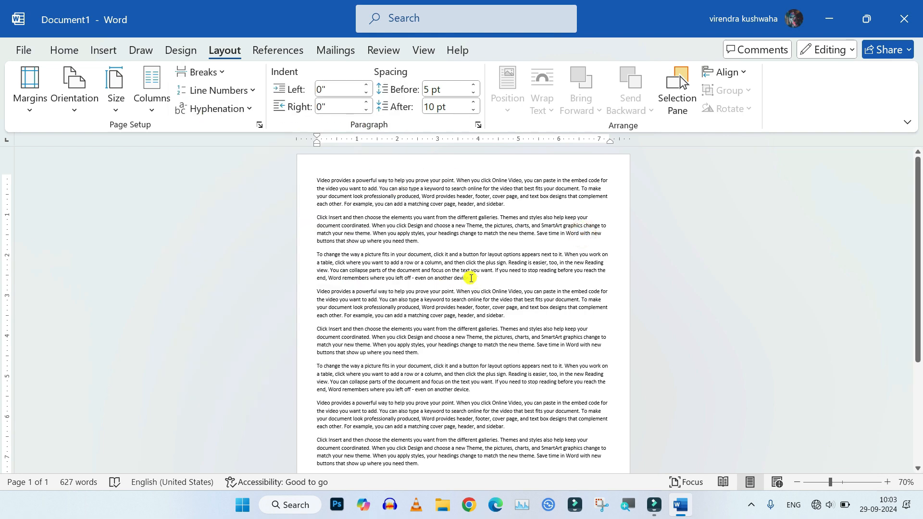
Select all the text and arrange it in two columns
{"action": "key", "text": "ctrl+a"}
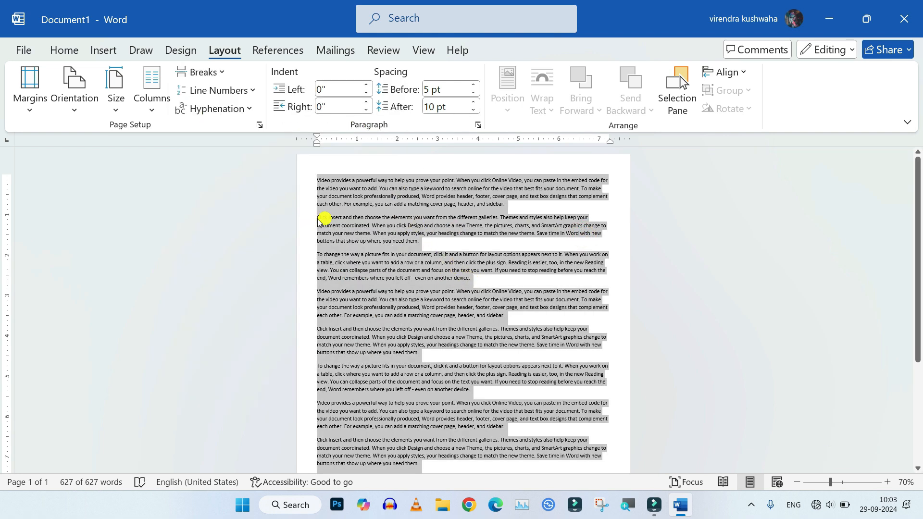
{"action": "left_click", "coordinate": [153, 96]}
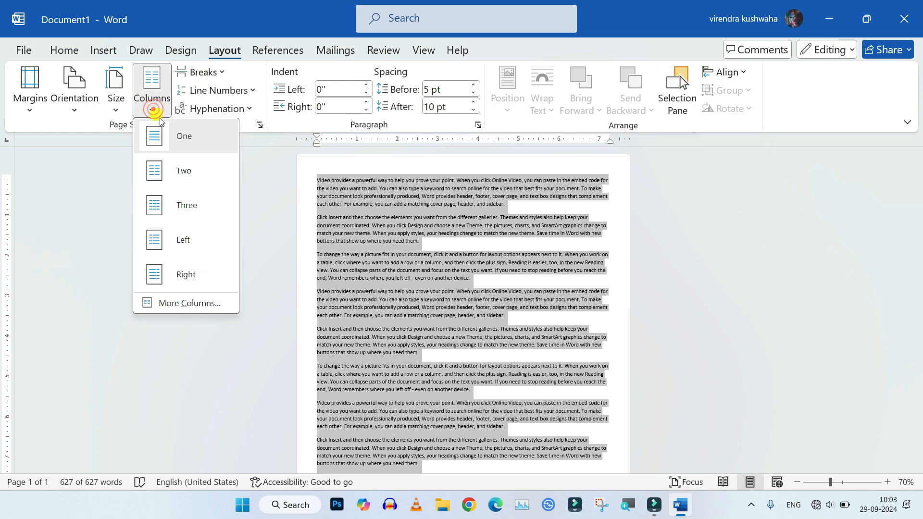
{"action": "left_click", "coordinate": [184, 173]}
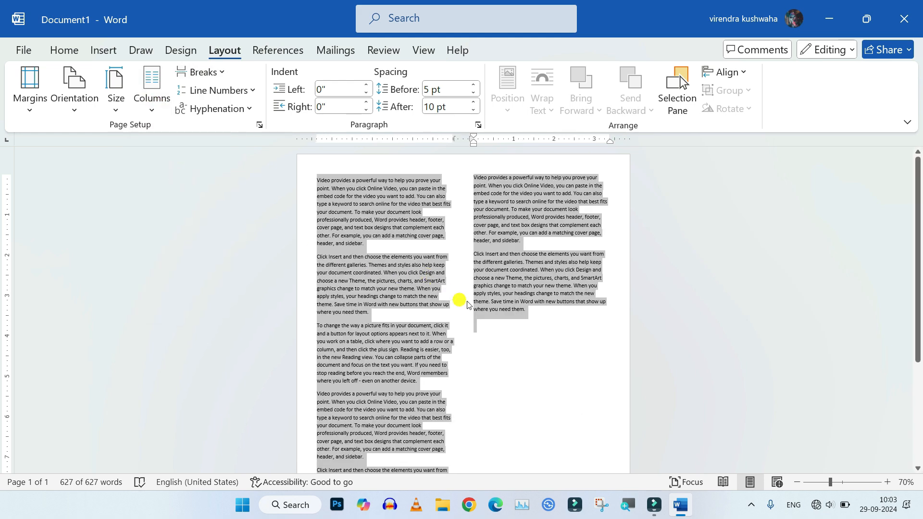
Justify the two-column text and deselect it
{"action": "left_click", "coordinate": [72, 50]}
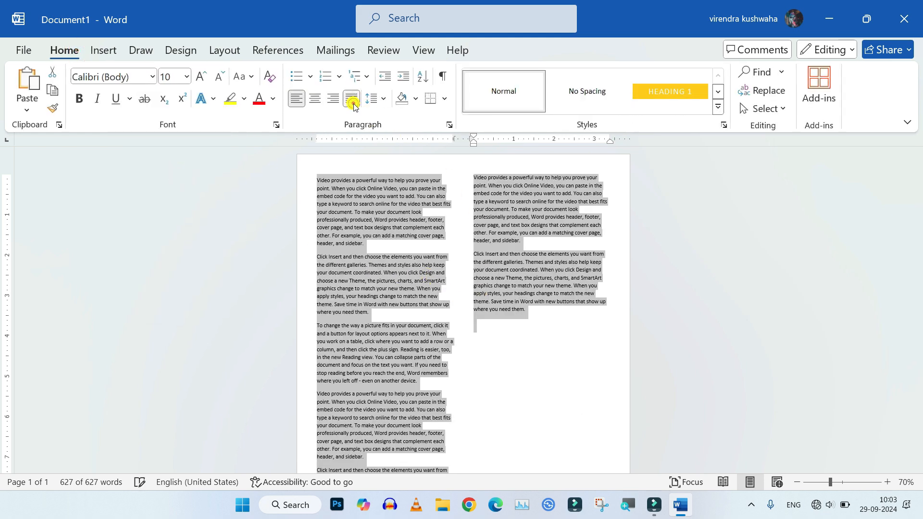
{"action": "left_click", "coordinate": [353, 102]}
{"action": "left_click", "coordinate": [483, 294]}
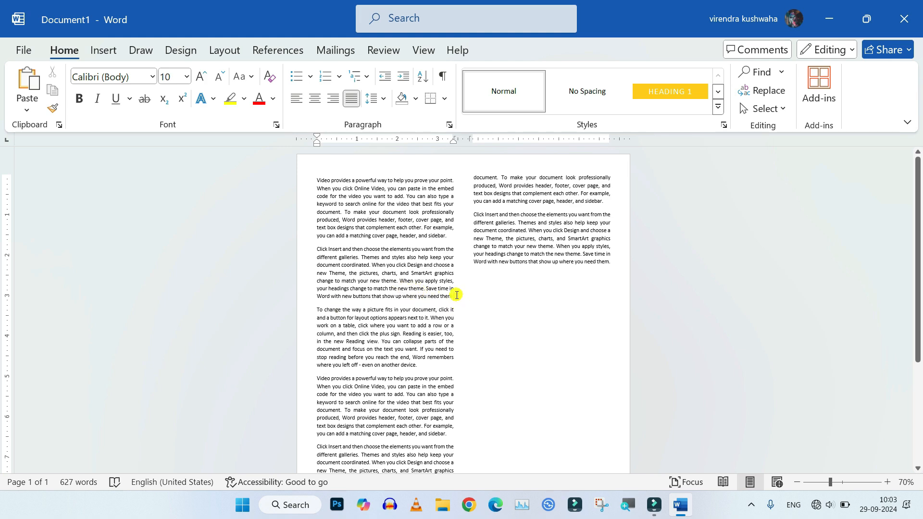
Insert a column break at the end of the second paragraph
{"action": "scroll", "coordinate": [452, 297], "scroll_direction": "up", "scroll_amount": 3}
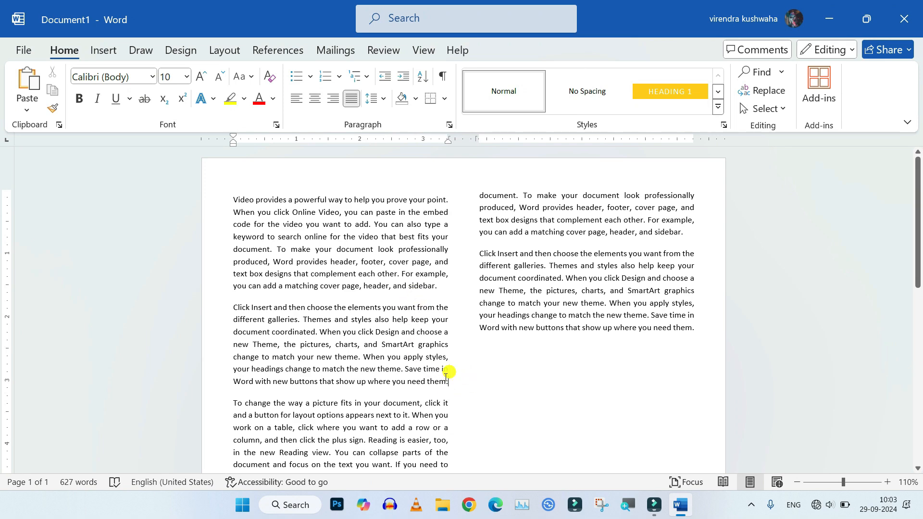
{"action": "left_click", "coordinate": [221, 52]}
{"action": "left_click", "coordinate": [212, 72]}
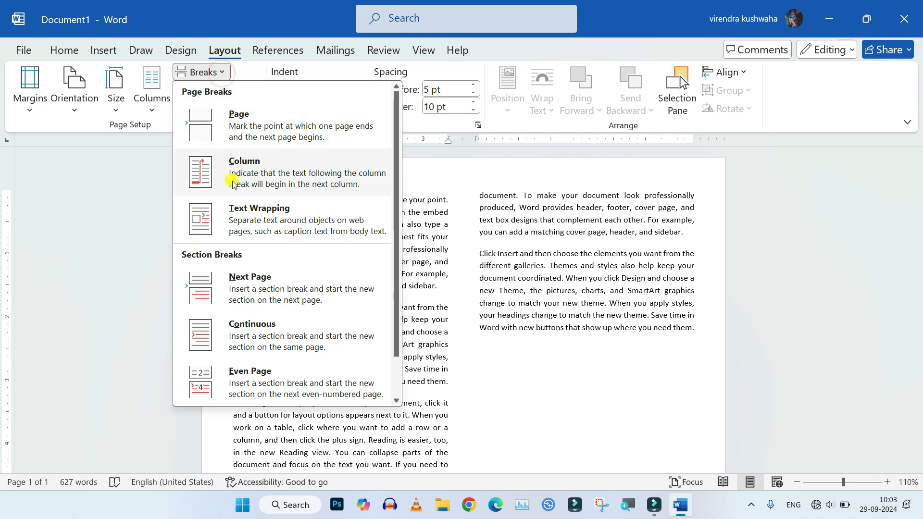
{"action": "left_click", "coordinate": [265, 174]}
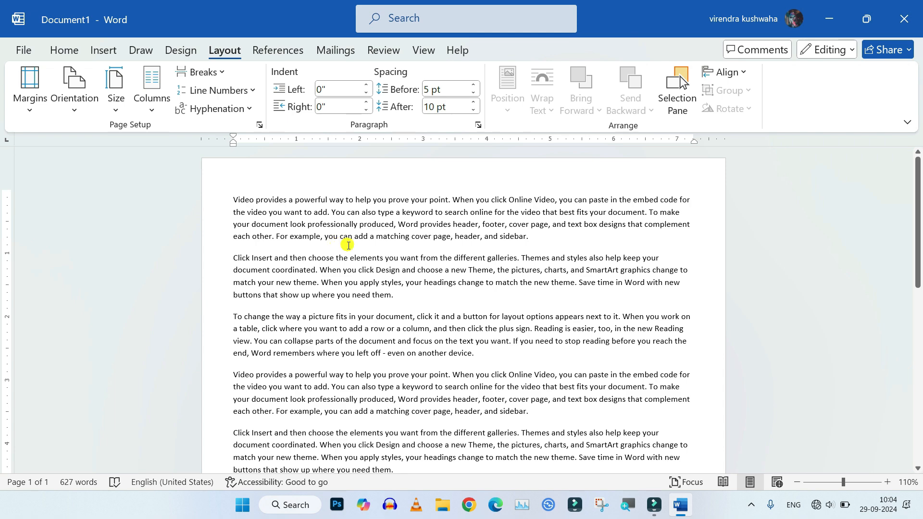
Select all the text and add continuous line numbers
{"action": "scroll", "coordinate": [349, 247], "scroll_direction": "down", "scroll_amount": 2}
{"action": "scroll", "coordinate": [351, 246], "scroll_direction": "up", "scroll_amount": 2}
{"action": "key", "text": "ctrl+a"}
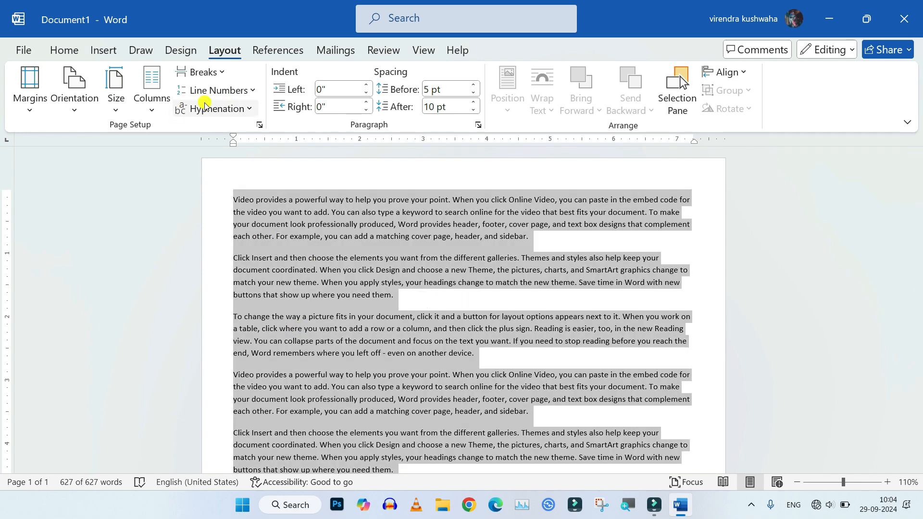
{"action": "left_click", "coordinate": [246, 91]}
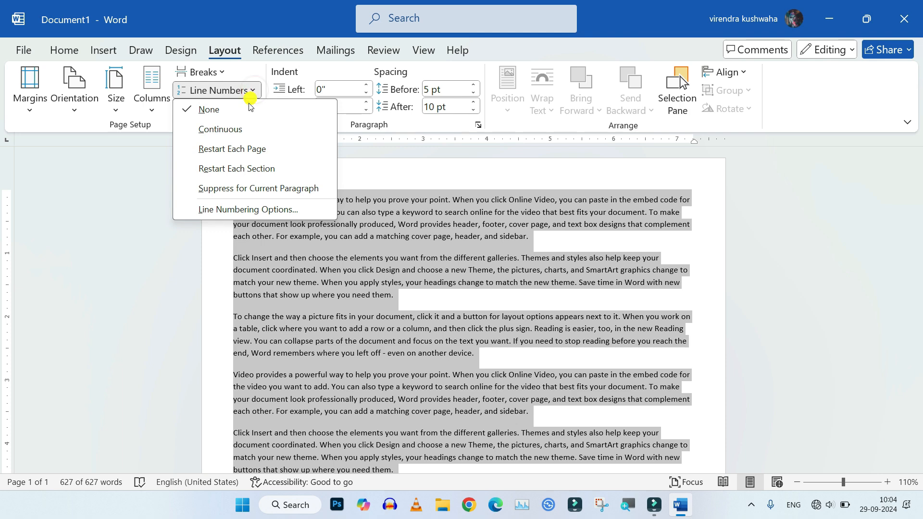
{"action": "left_click", "coordinate": [240, 129]}
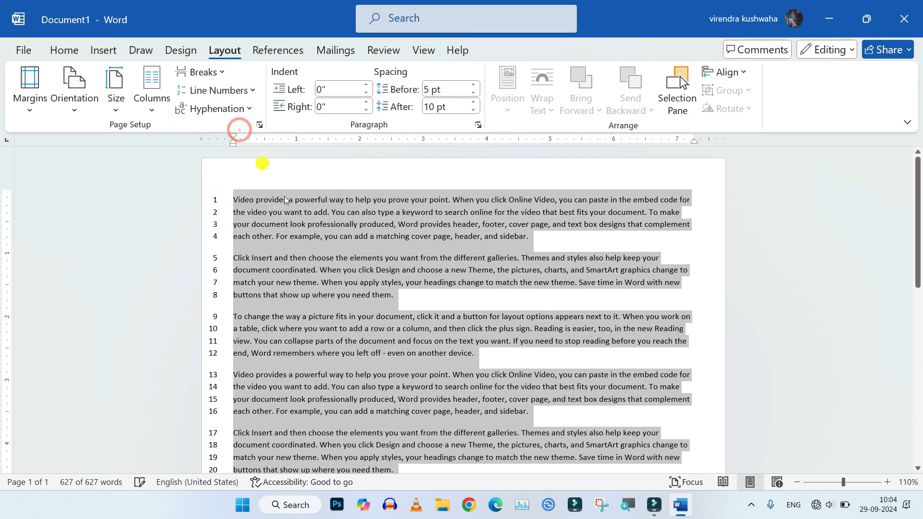
Add two short lines of sample text, Sghshs and Gsfh, at the end of the document
{"action": "scroll", "coordinate": [247, 288], "scroll_direction": "down", "scroll_amount": 5}
{"action": "left_click", "coordinate": [264, 264]}
{"action": "scroll", "coordinate": [245, 386], "scroll_direction": "down", "scroll_amount": 2}
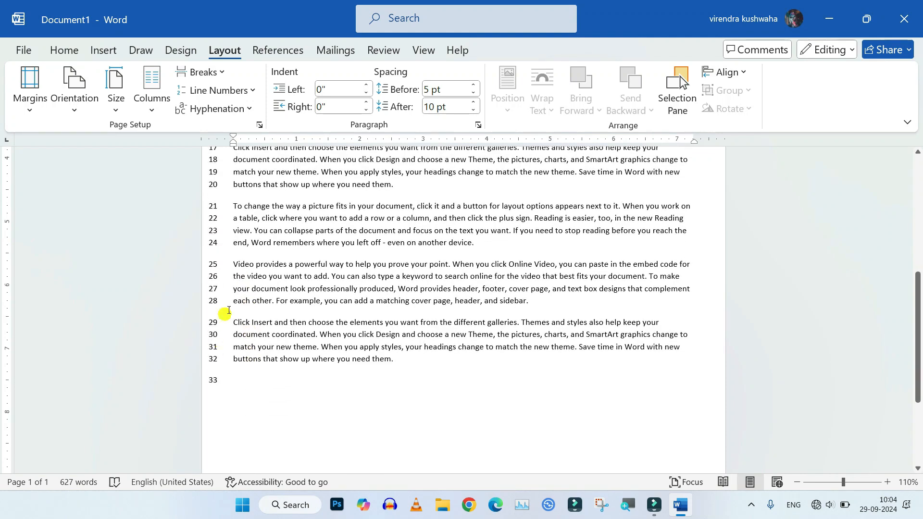
{"action": "left_click", "coordinate": [226, 384]}
{"action": "type", "text": "sghshs"}
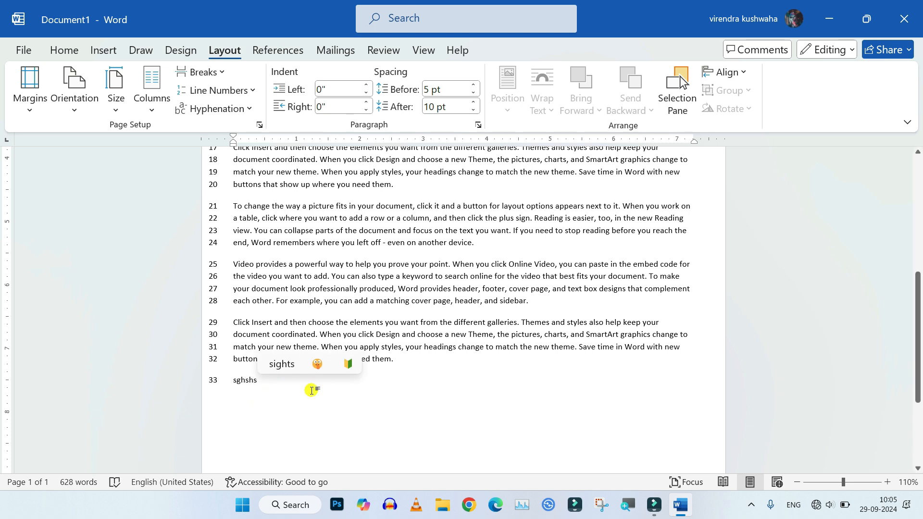
{"action": "key", "text": "Return"}
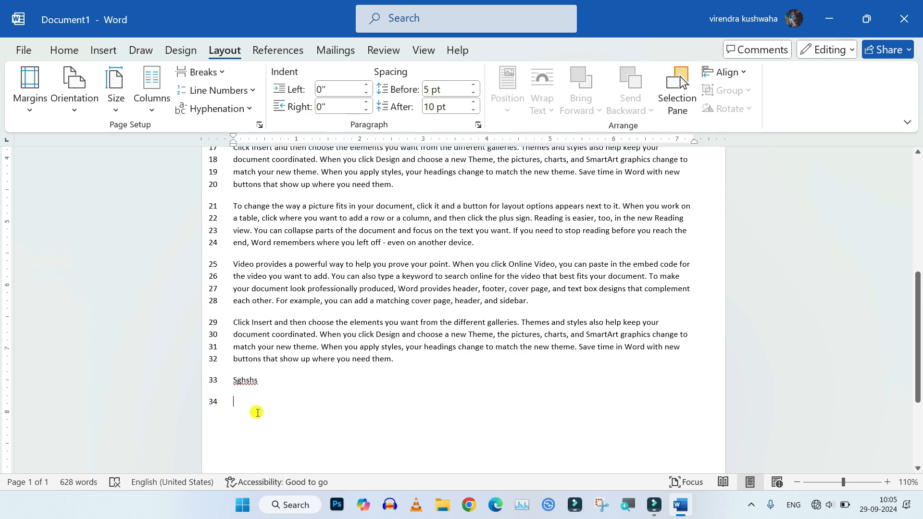
{"action": "type", "text": "gsfh"}
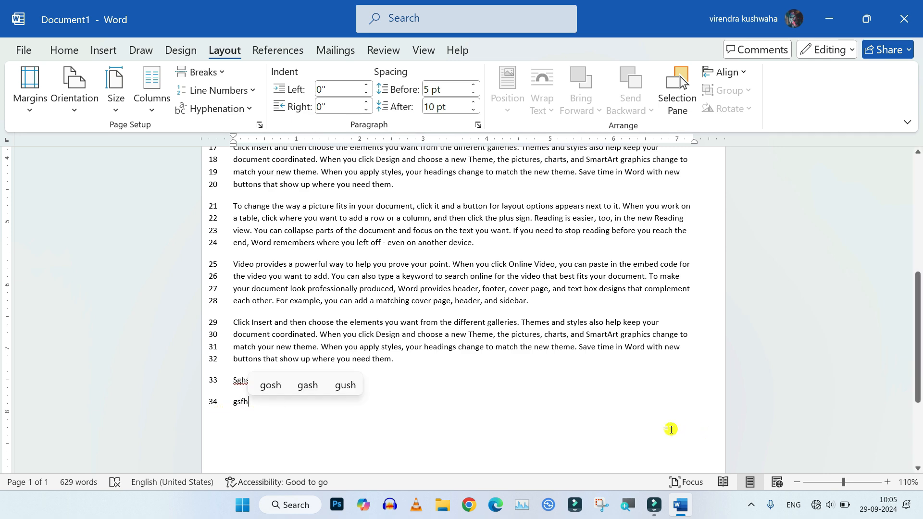
{"action": "key", "text": "Return"}
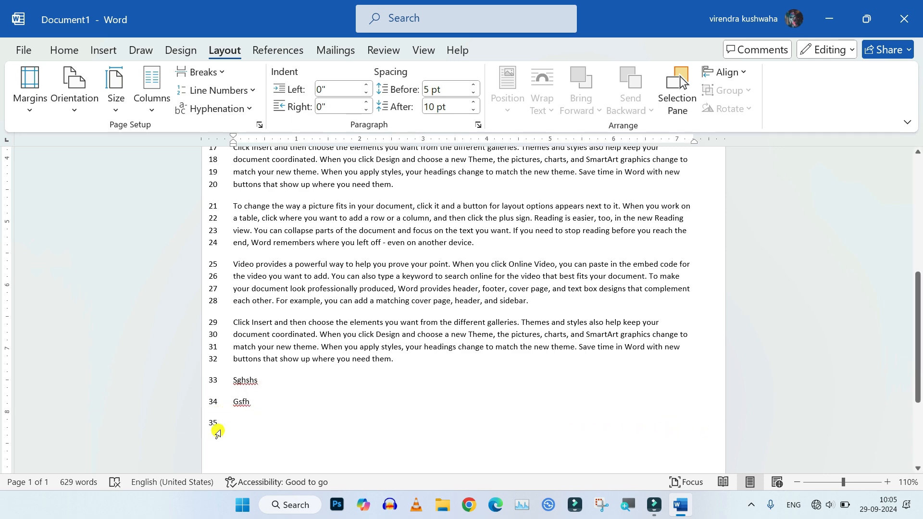
{"action": "scroll", "coordinate": [335, 408], "scroll_direction": "up", "scroll_amount": 6}
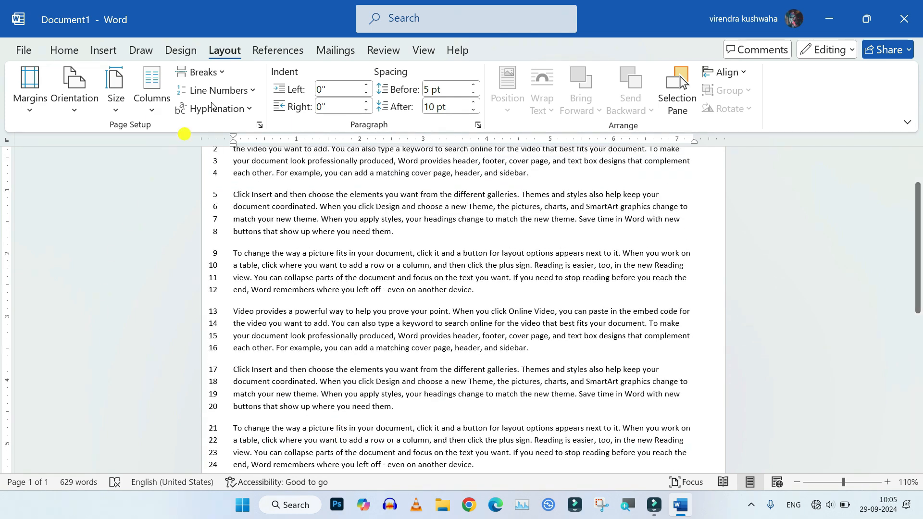
{"action": "left_click", "coordinate": [253, 94]}
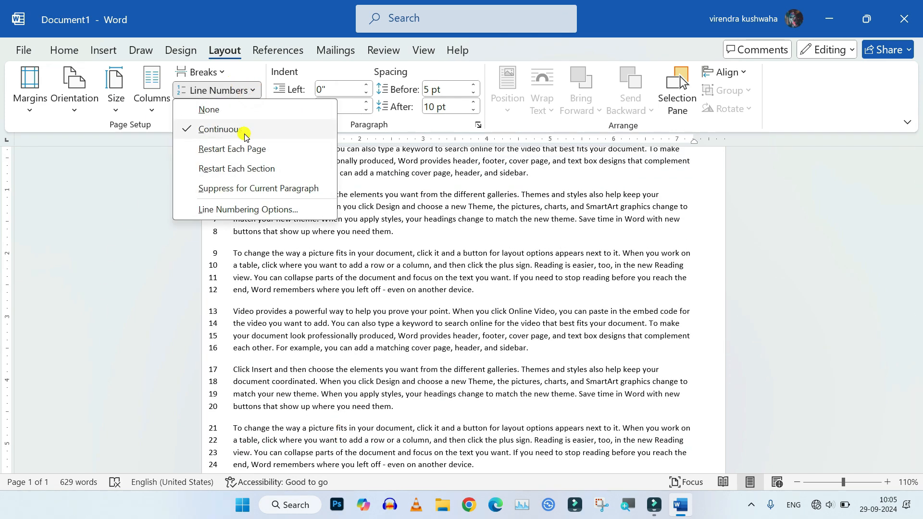
{"action": "scroll", "coordinate": [437, 343], "scroll_direction": "down", "scroll_amount": 6}
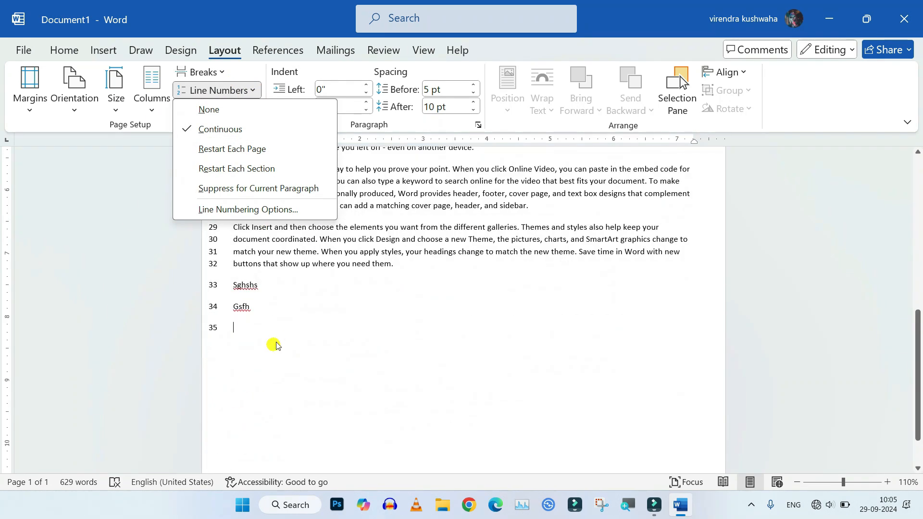
{"action": "left_click", "coordinate": [278, 337]}
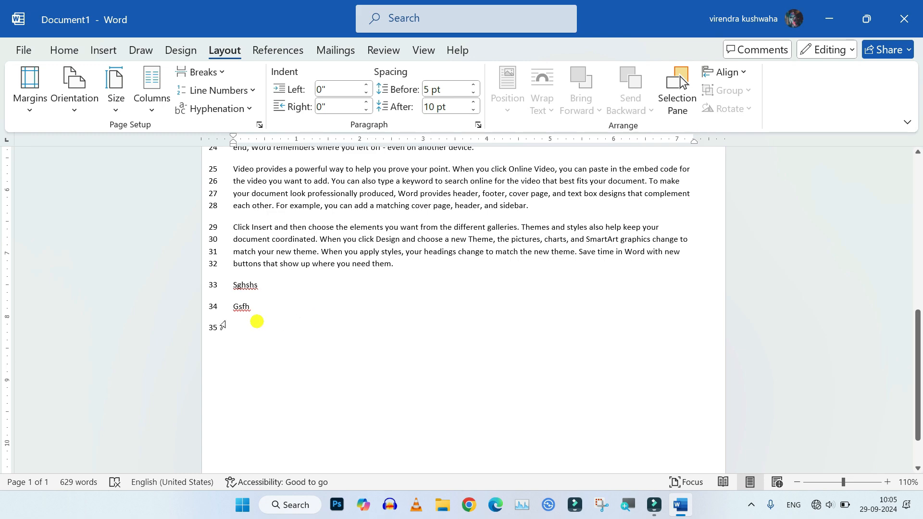
Select all the text of the two-page document and apply continuous line numbering
{"action": "scroll", "coordinate": [331, 339], "scroll_direction": "up", "scroll_amount": 5}
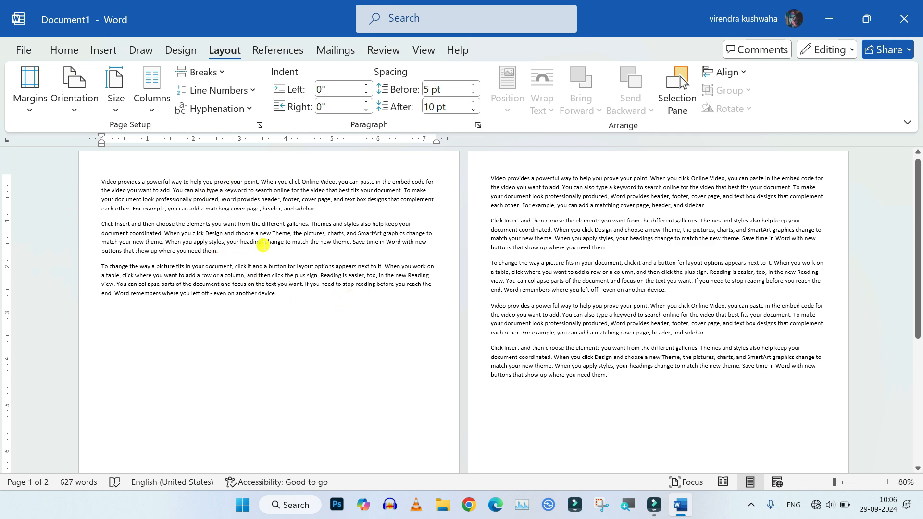
{"action": "key", "text": "ctrl+a"}
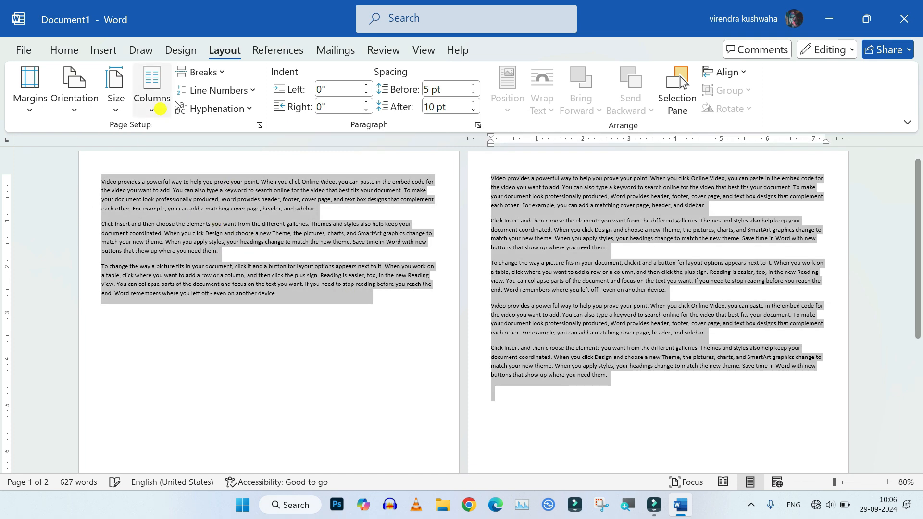
{"action": "left_click", "coordinate": [253, 93]}
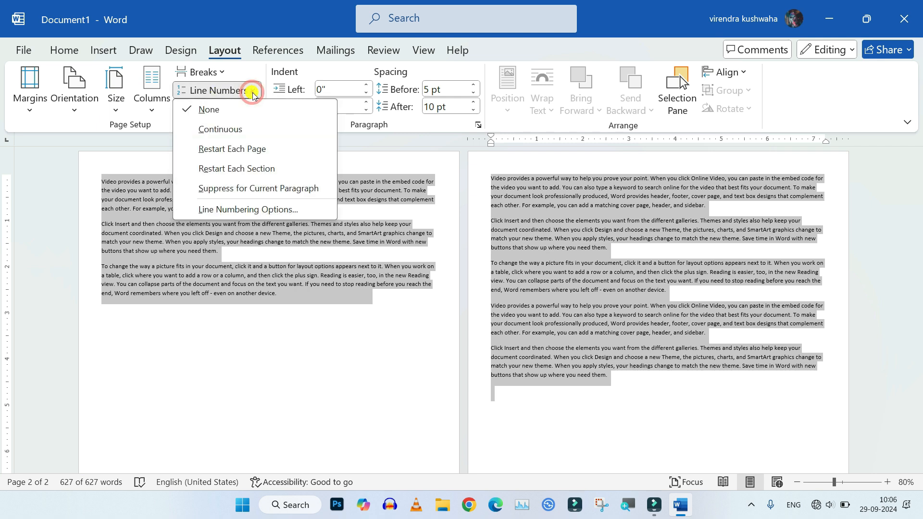
{"action": "left_click", "coordinate": [235, 130]}
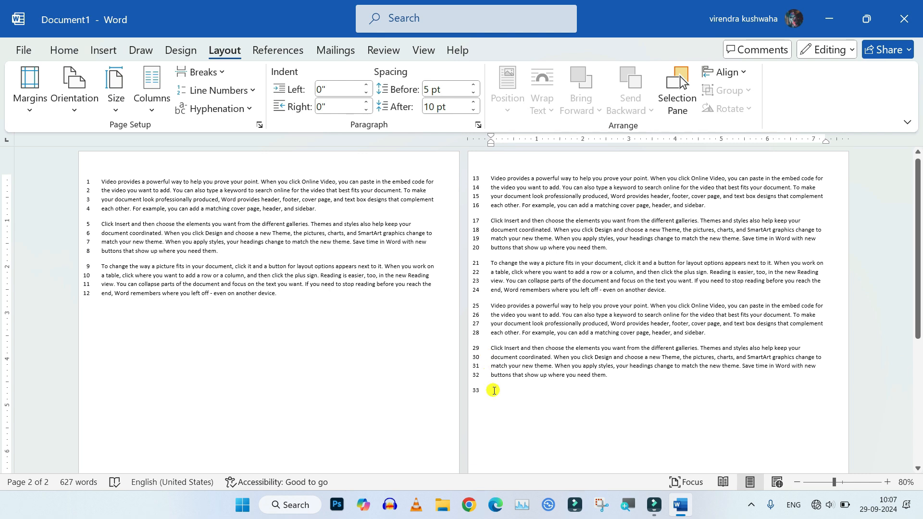
Set the line numbering to restart on each page
{"action": "left_click", "coordinate": [489, 178]}
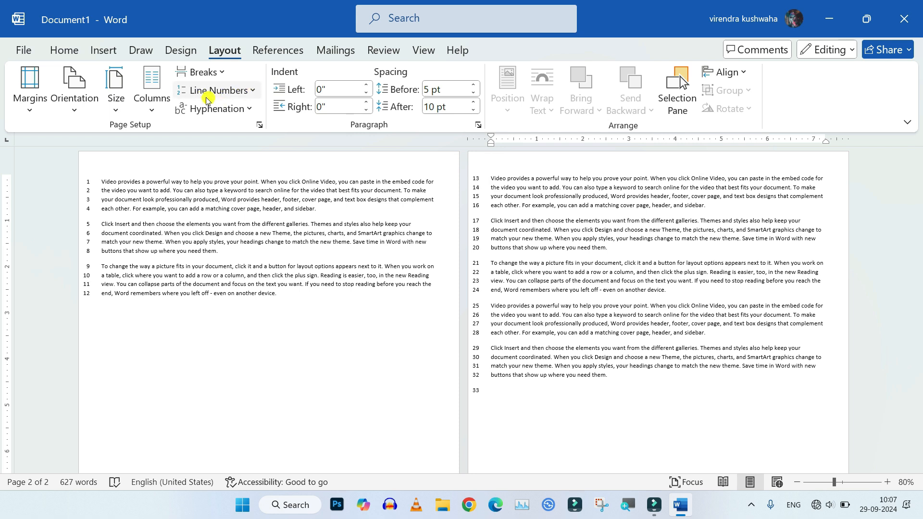
{"action": "left_click", "coordinate": [253, 92]}
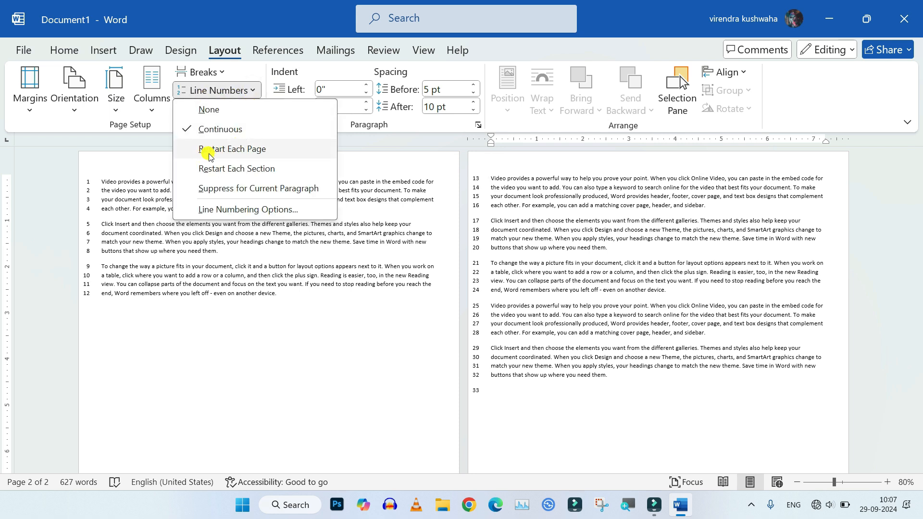
{"action": "left_click", "coordinate": [278, 153]}
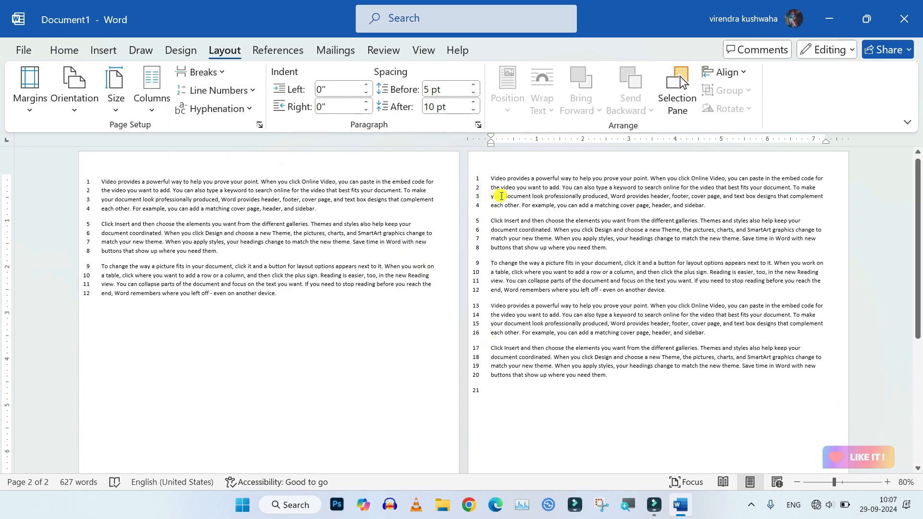
Select the paragraphs on the first page and suppress their line numbers
{"action": "scroll", "coordinate": [487, 195], "scroll_direction": "up", "scroll_amount": 4}
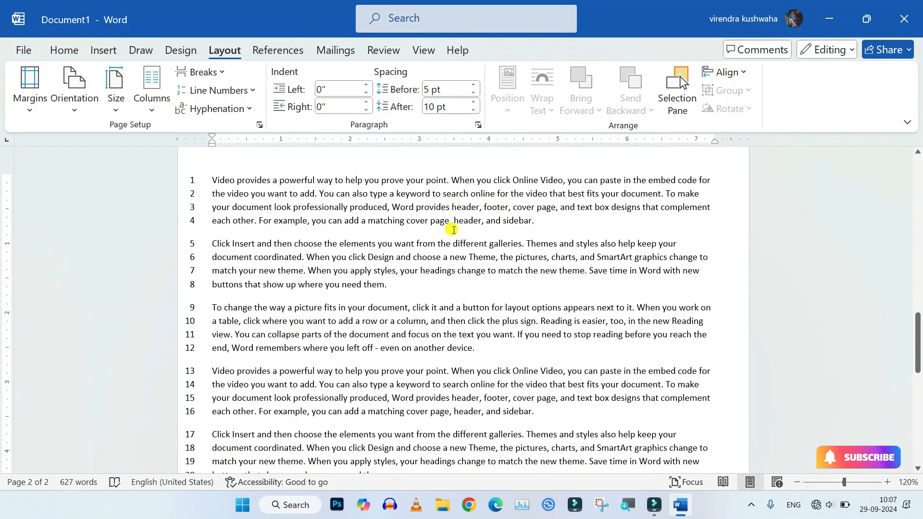
{"action": "scroll", "coordinate": [453, 231], "scroll_direction": "down", "scroll_amount": 4}
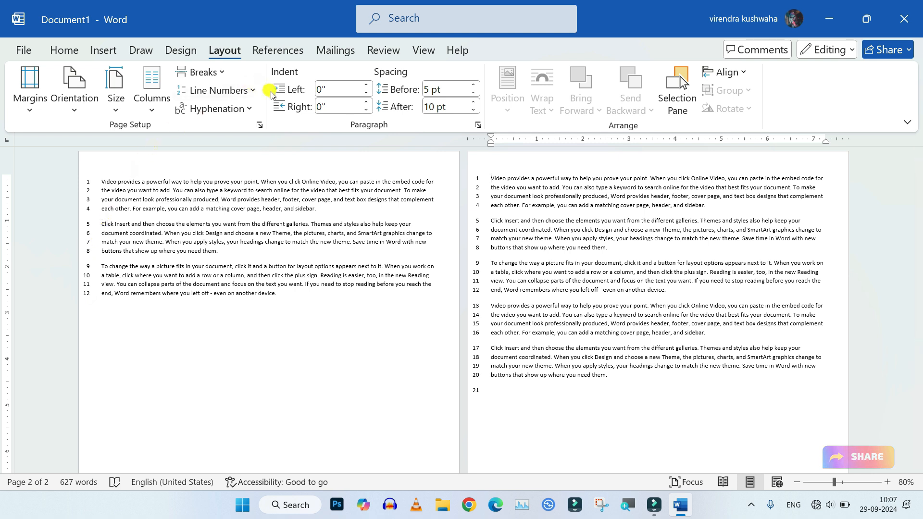
{"action": "left_click", "coordinate": [338, 366]}
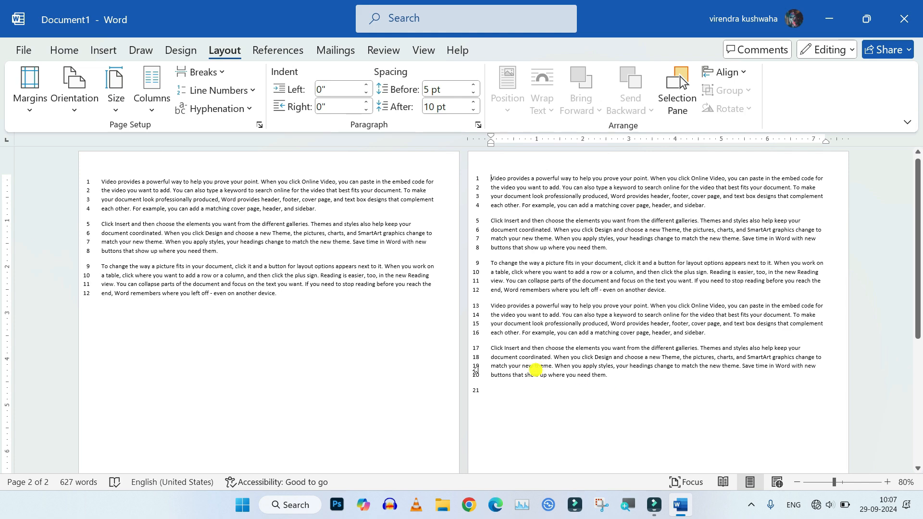
{"action": "left_click_drag", "start_coordinate": [88, 179], "coordinate": [170, 297]}
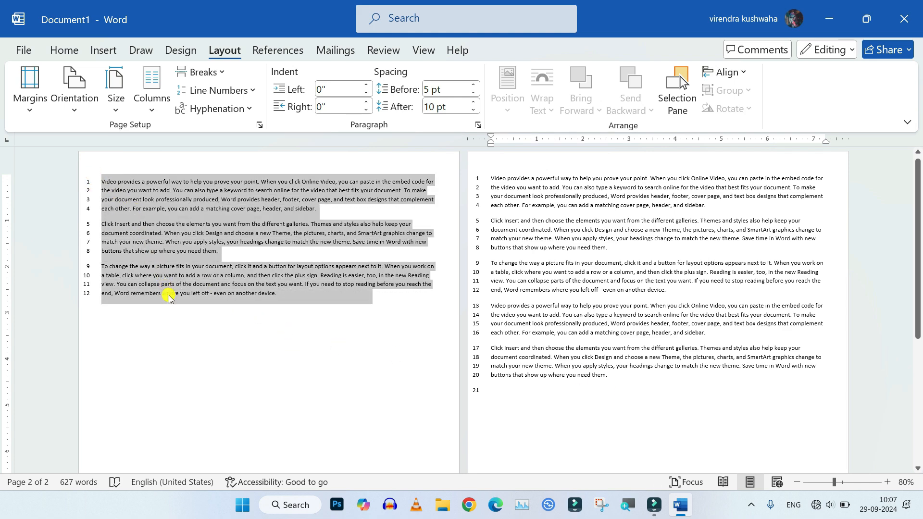
{"action": "left_click", "coordinate": [247, 90]}
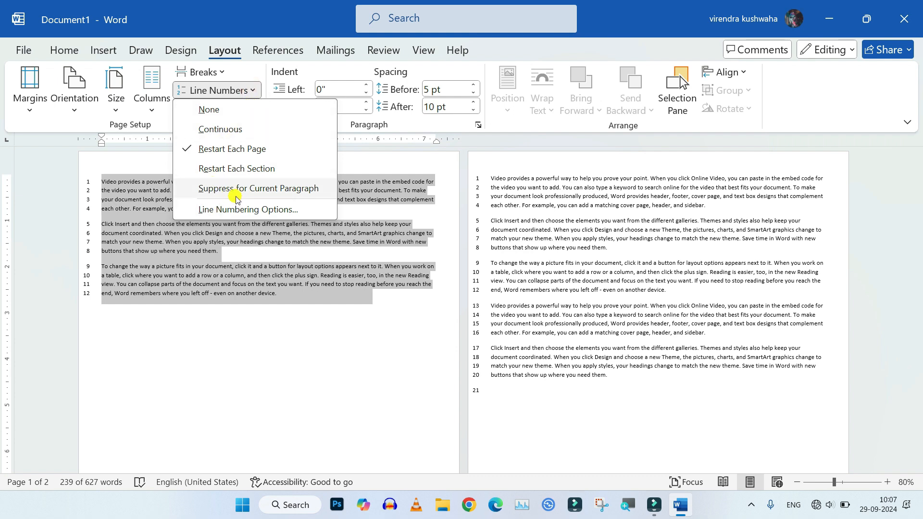
{"action": "left_click", "coordinate": [299, 192]}
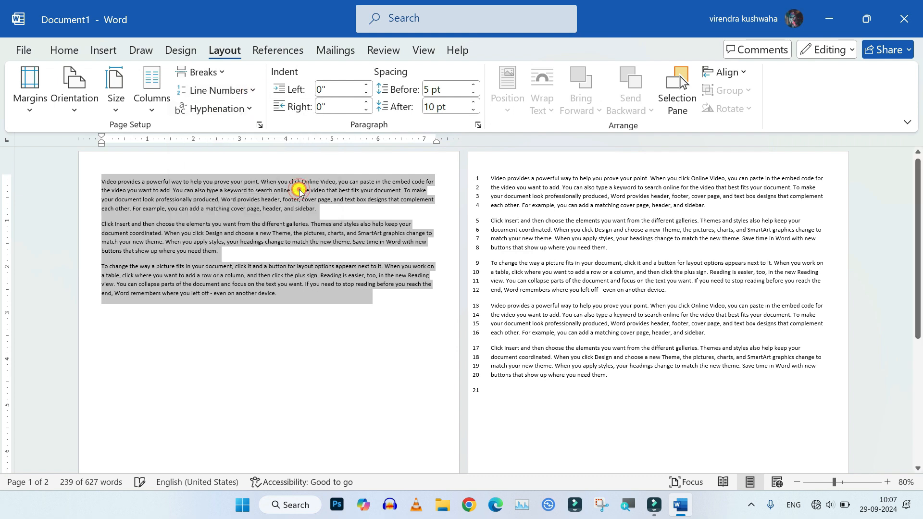
{"action": "left_click", "coordinate": [299, 313]}
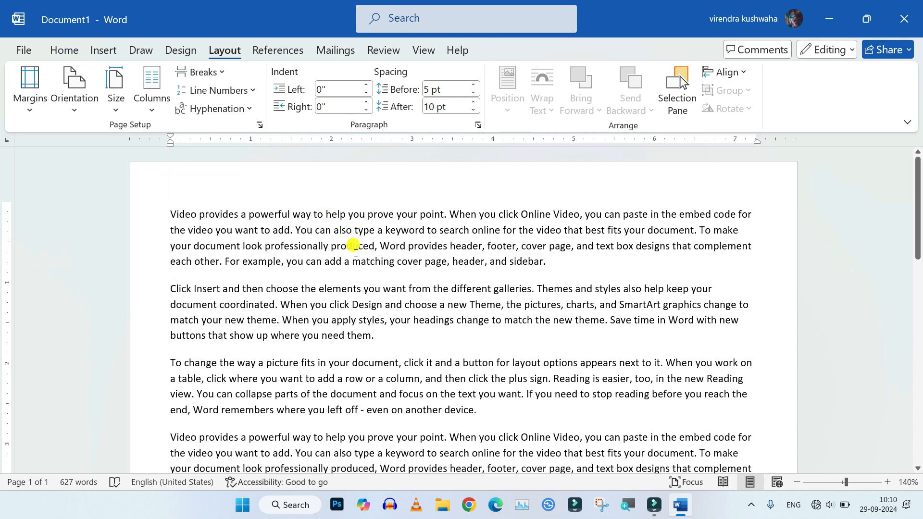
{"action": "left_click", "coordinate": [390, 335]}
{"action": "scroll", "coordinate": [469, 274], "scroll_direction": "down", "scroll_amount": 3}
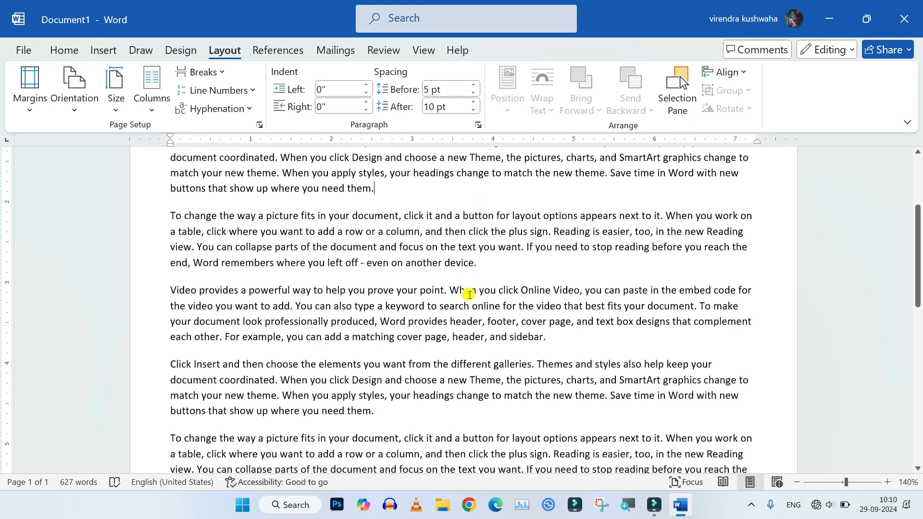
Select all the document text and apply automatic hyphenation
{"action": "scroll", "coordinate": [463, 232], "scroll_direction": "up", "scroll_amount": 3}
{"action": "key", "text": "ctrl+a"}
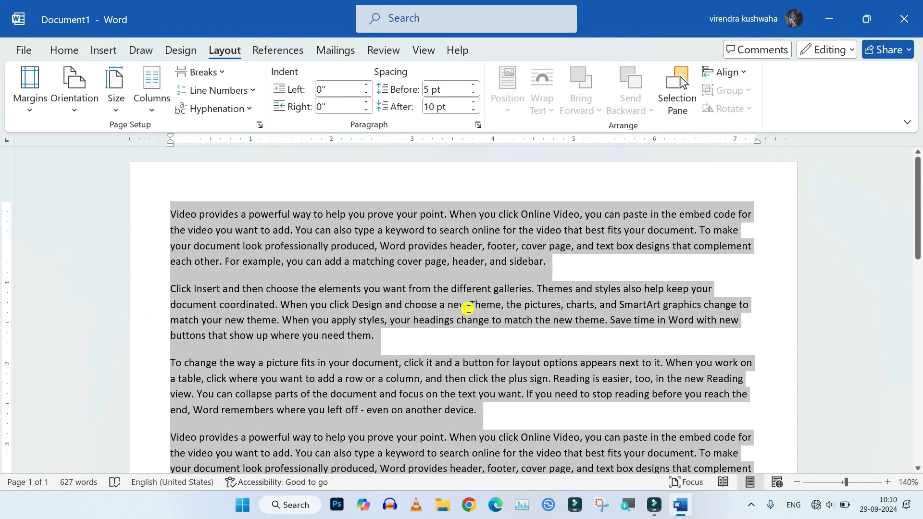
{"action": "left_click", "coordinate": [248, 108]}
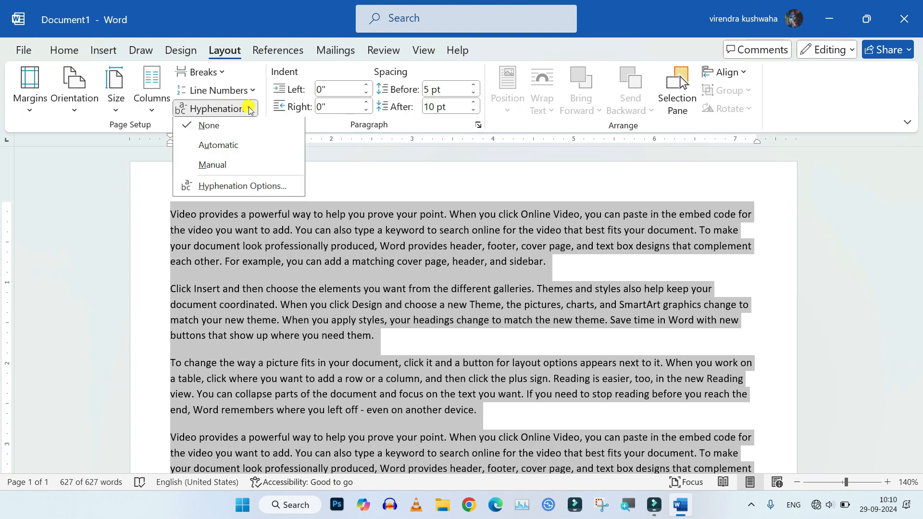
{"action": "left_click", "coordinate": [227, 148]}
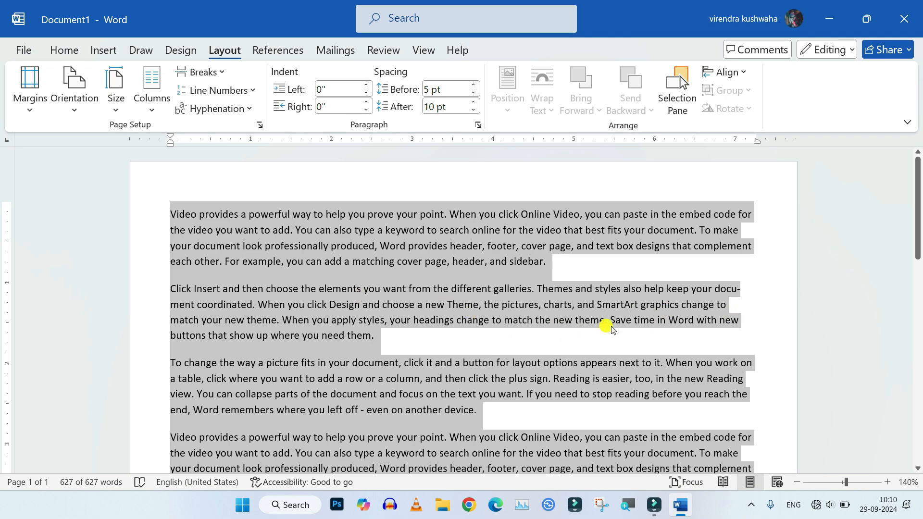
Examine the hyphenated line endings throughout the document and check the current hyphenation setting
{"action": "scroll", "coordinate": [634, 329], "scroll_direction": "up", "scroll_amount": 5, "text": "ctrl"}
{"action": "scroll", "coordinate": [665, 333], "scroll_direction": "up", "scroll_amount": 1, "text": "ctrl"}
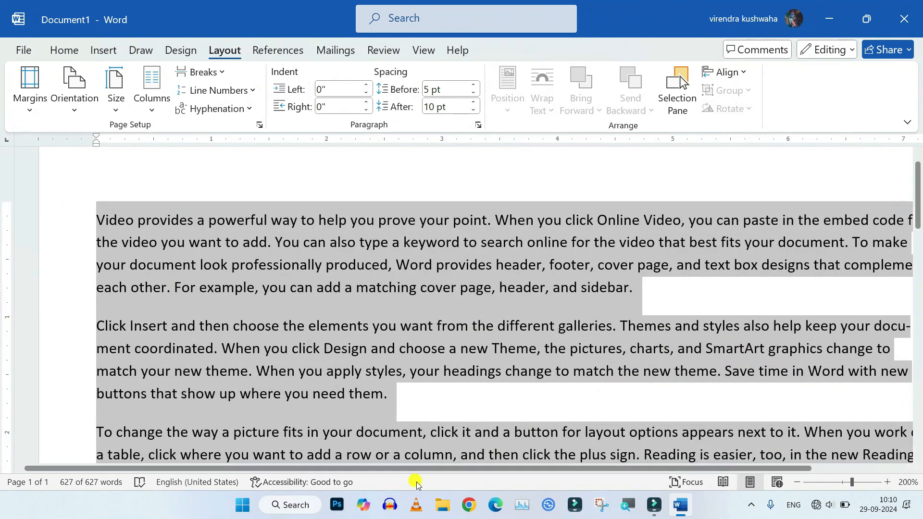
{"action": "left_click", "coordinate": [512, 411]}
{"action": "scroll", "coordinate": [793, 330], "scroll_direction": "down", "scroll_amount": 2, "text": "ctrl"}
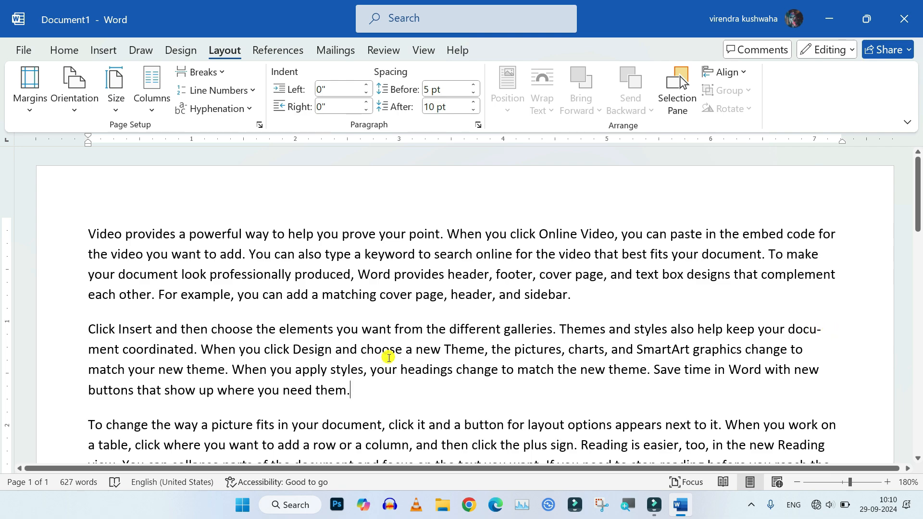
{"action": "scroll", "coordinate": [657, 380], "scroll_direction": "down", "scroll_amount": 4}
{"action": "scroll", "coordinate": [656, 377], "scroll_direction": "down", "scroll_amount": 4}
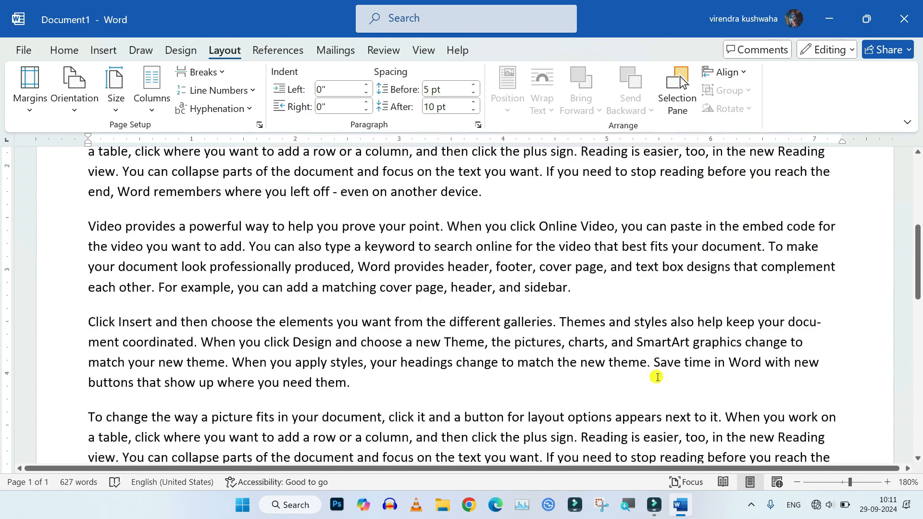
{"action": "left_click", "coordinate": [243, 117]}
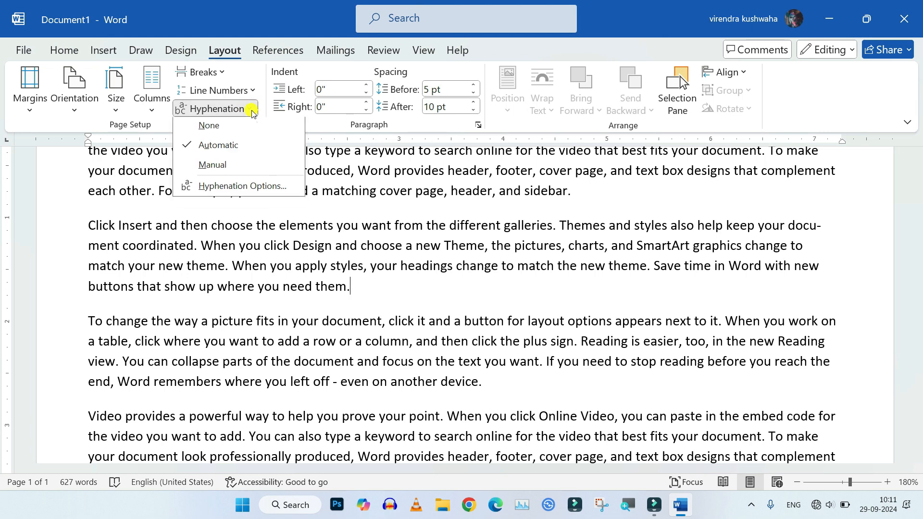
{"action": "scroll", "coordinate": [668, 352], "scroll_direction": "down", "scroll_amount": 1}
{"action": "scroll", "coordinate": [668, 352], "scroll_direction": "down", "scroll_amount": 2}
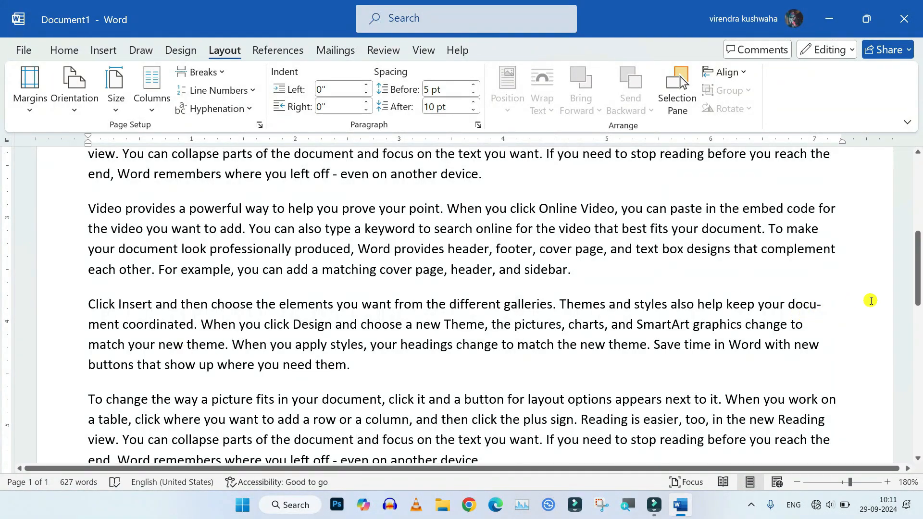
{"action": "scroll", "coordinate": [806, 352], "scroll_direction": "down", "scroll_amount": 3}
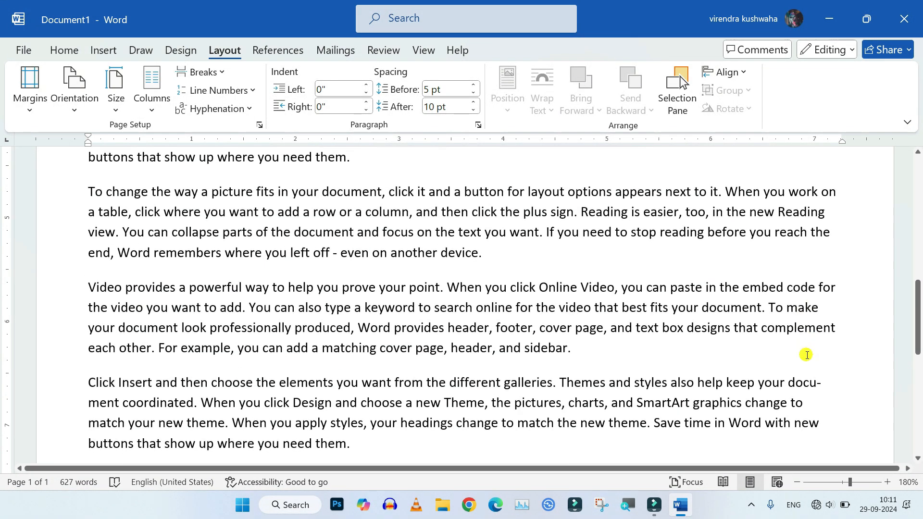
{"action": "scroll", "coordinate": [806, 352], "scroll_direction": "down", "scroll_amount": 8, "text": "ctrl"}
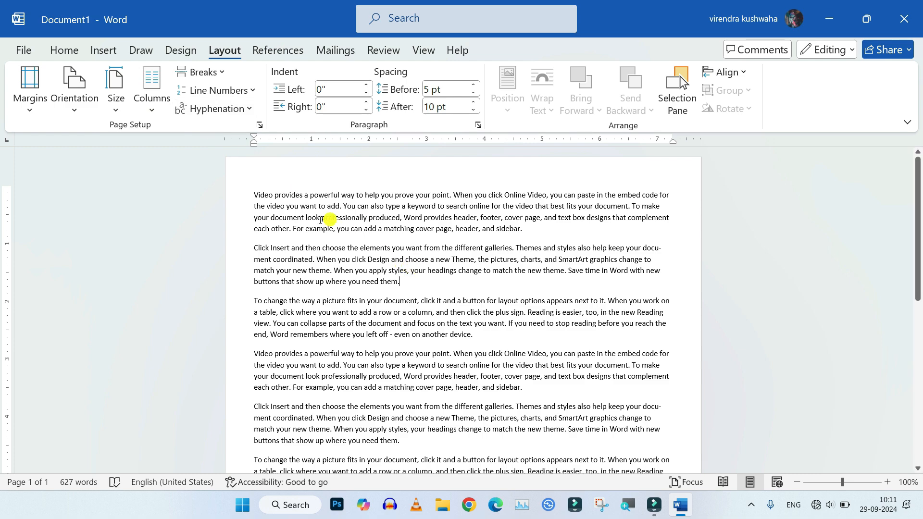